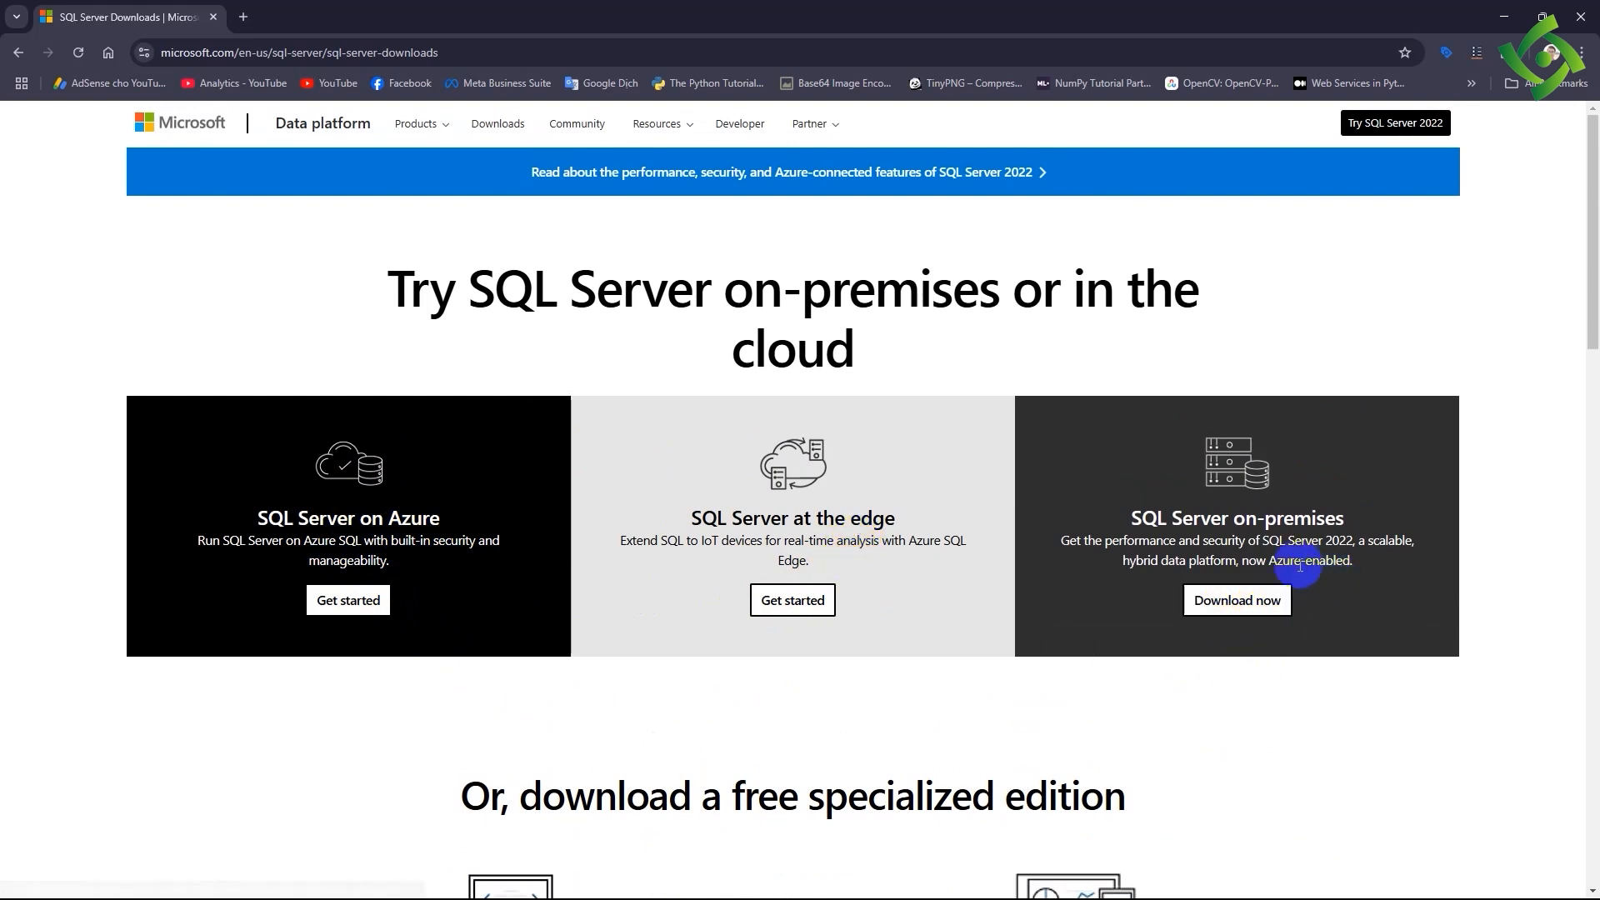
# - Download the free SQL Server 2022 Express edition installer from Microsoft's SQL Server downloads page
pyautogui.scroll(-5, 1225, 592)
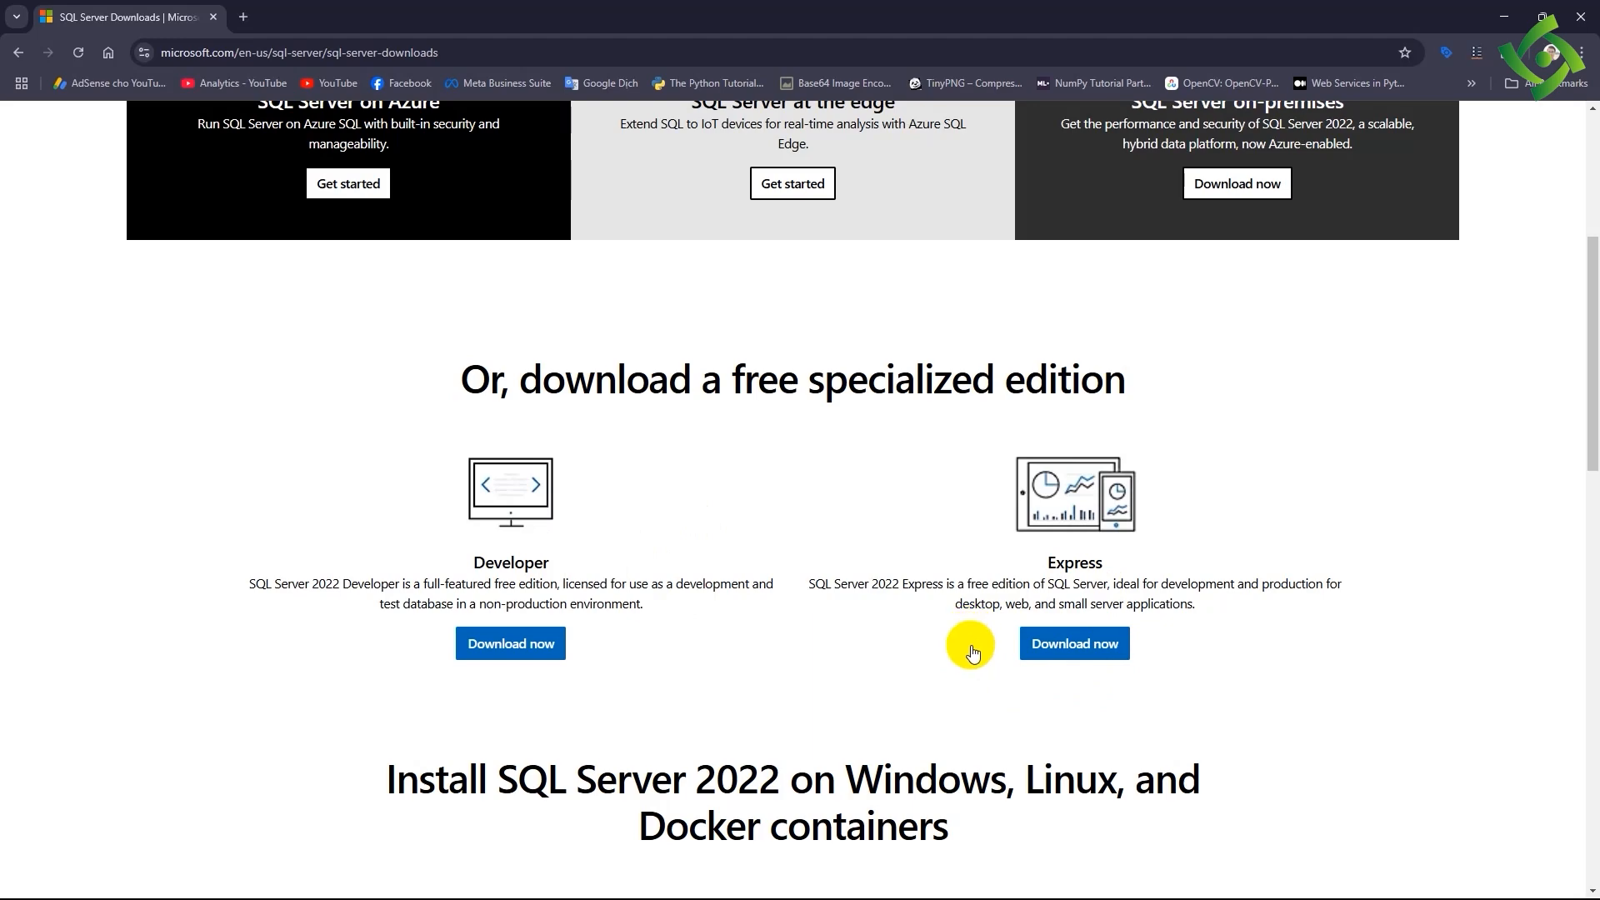
pyautogui.scroll(-2, 950, 721)
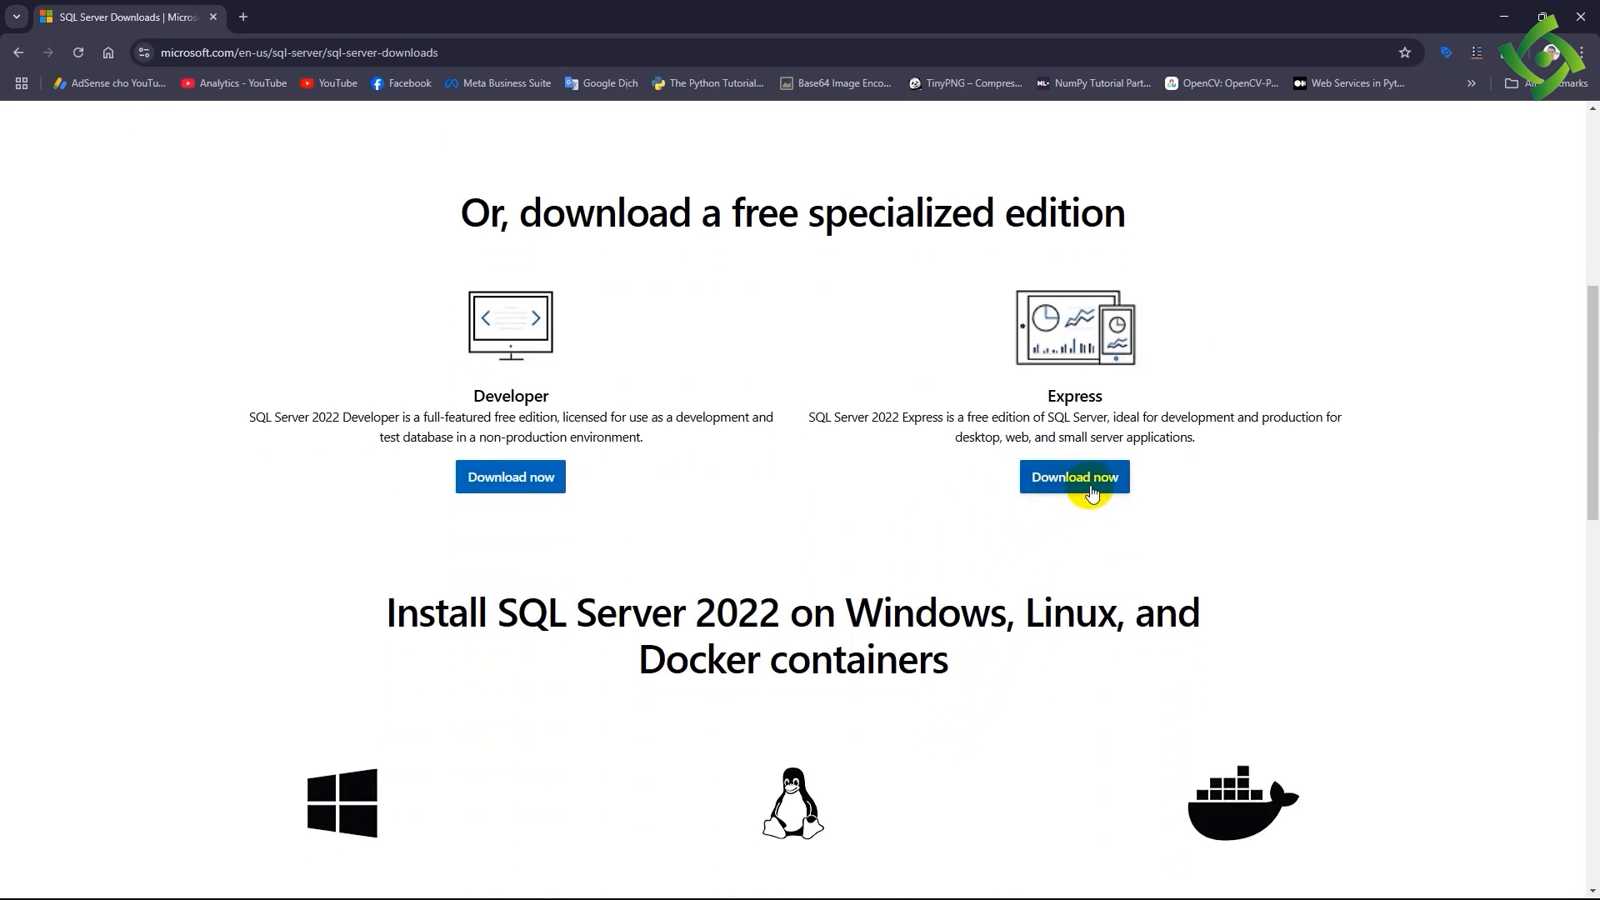
pyautogui.click(1092, 491)
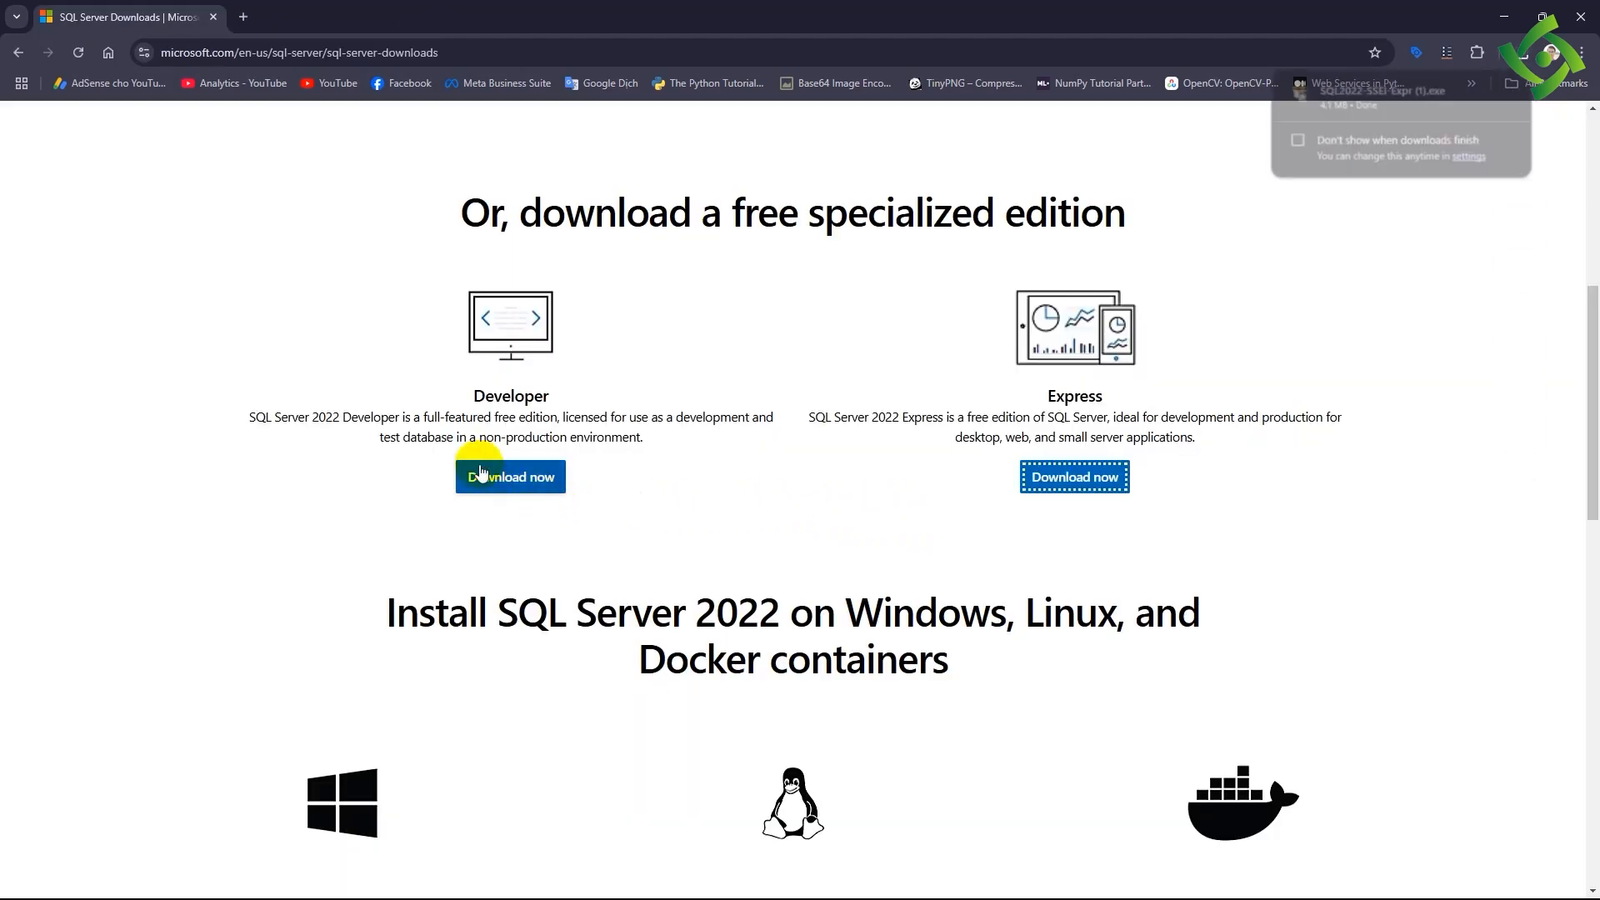
# - Run the SQL2022-SSEI-Expr (1) installer from the Downloads folder
pyautogui.click(858, 878)
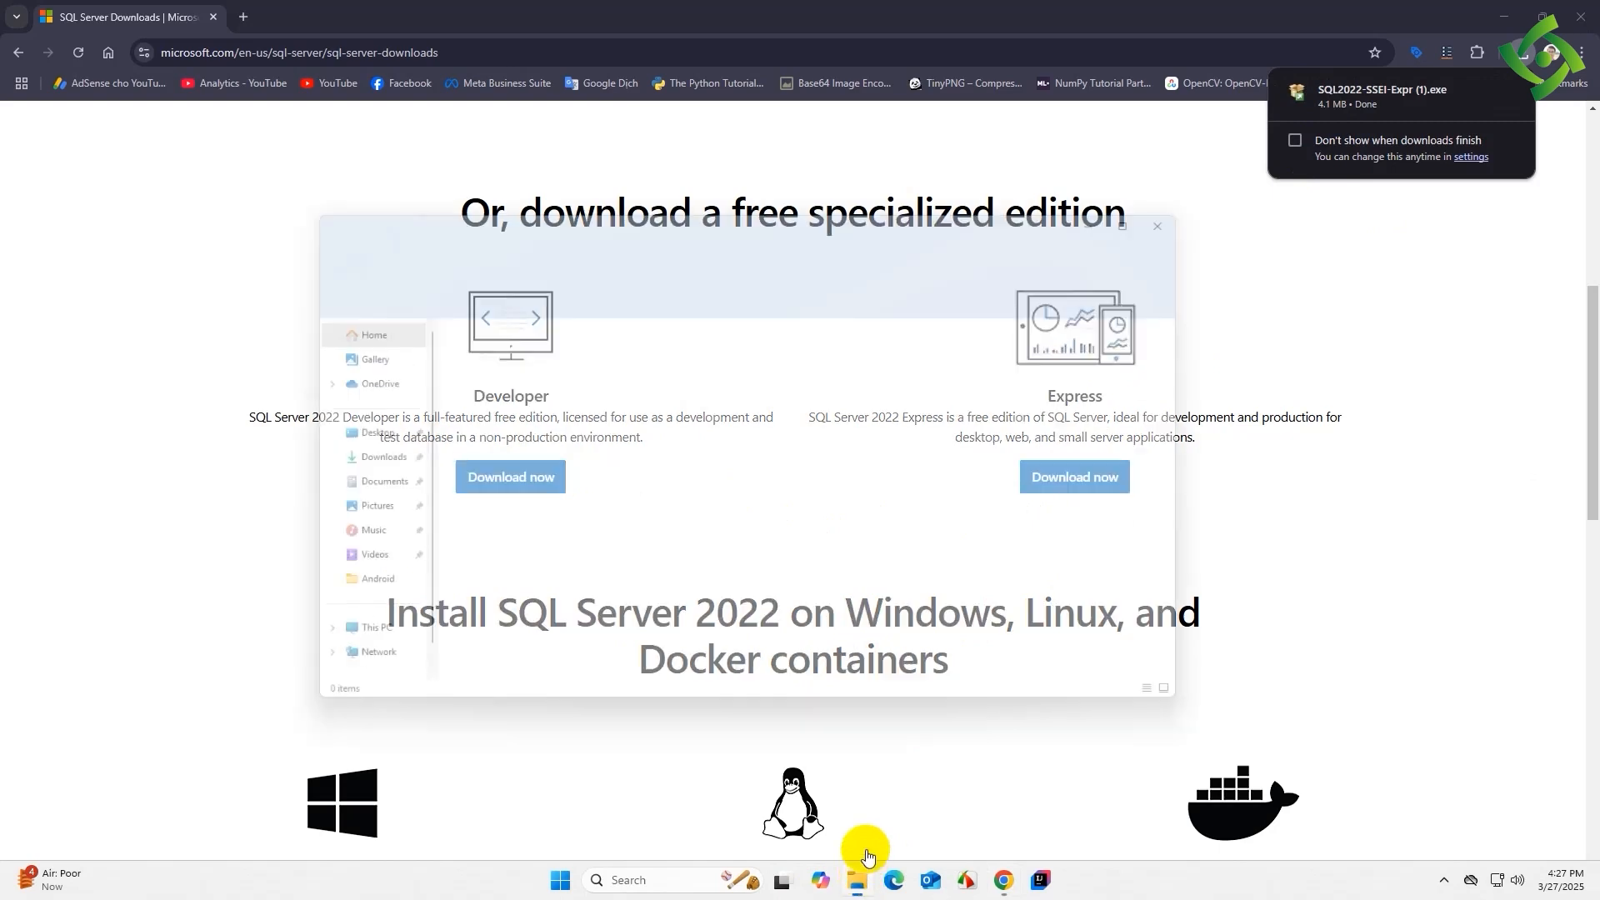
pyautogui.click(354, 459)
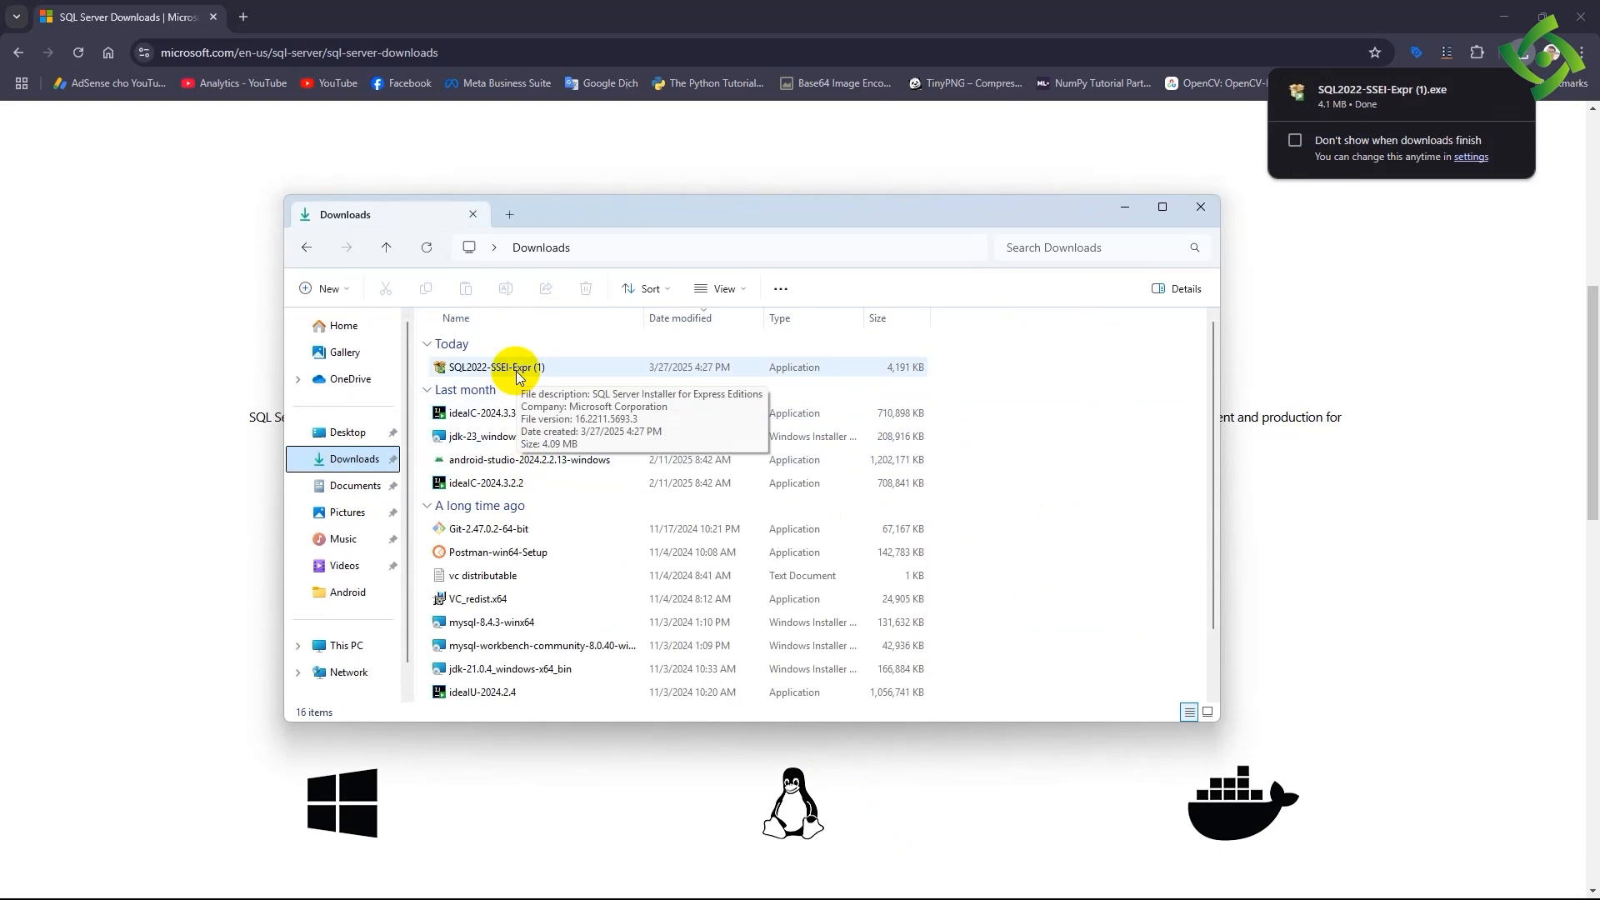
pyautogui.doubleClick(519, 370)
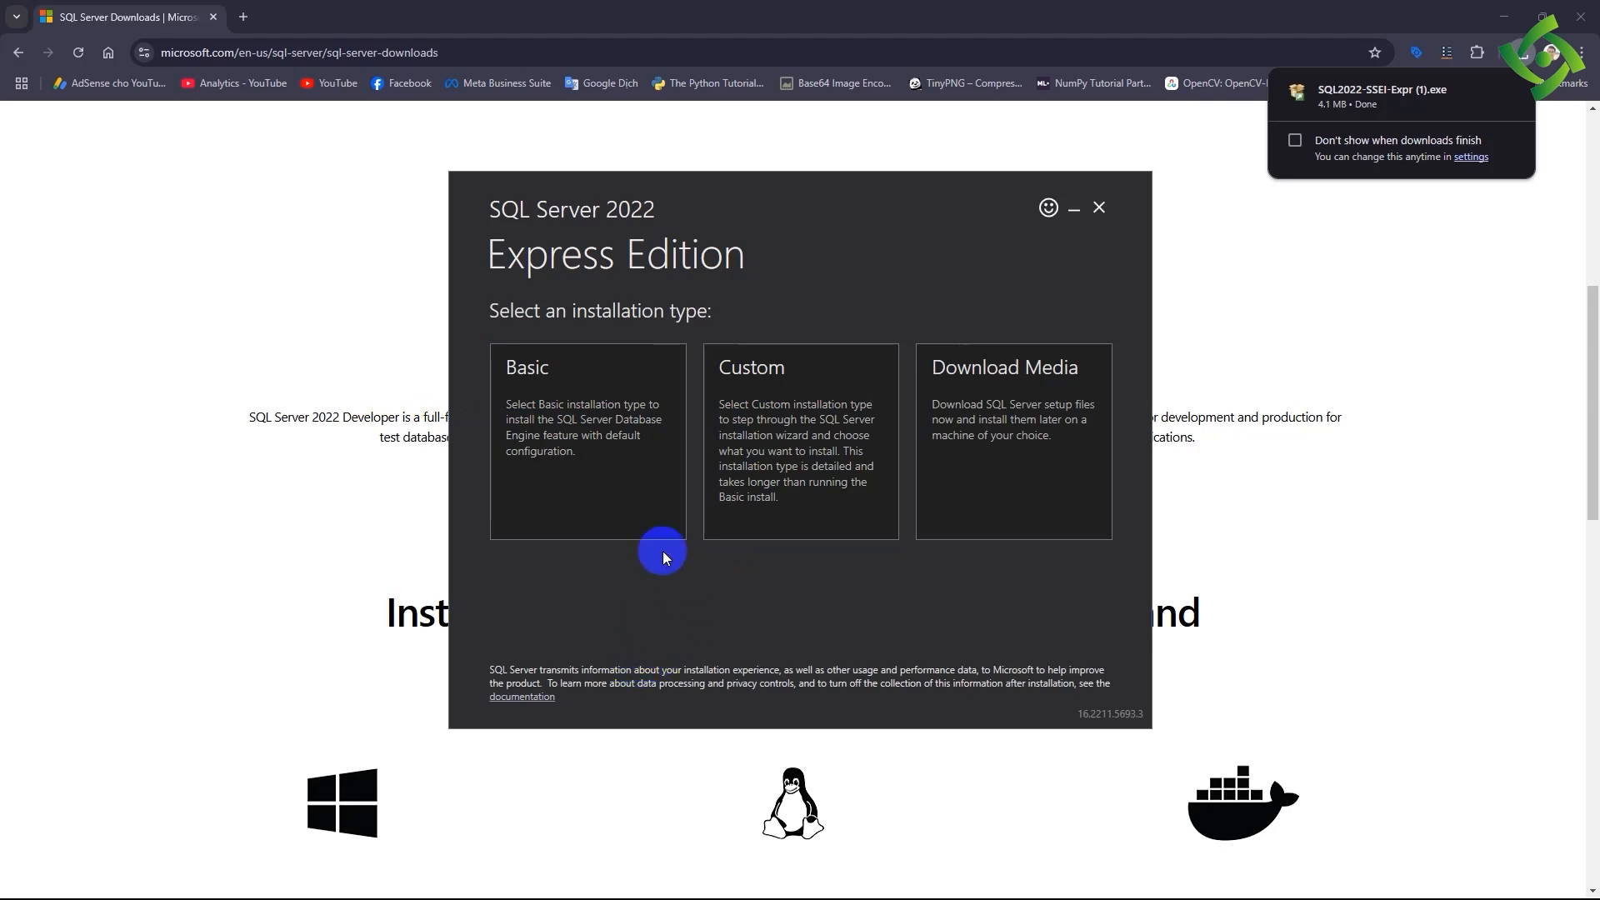
# - Run the Basic installation of SQL Server 2022 Express in C:\Program Files\Microsoft SQL Server, accepting the license terms
pyautogui.click(888, 478)
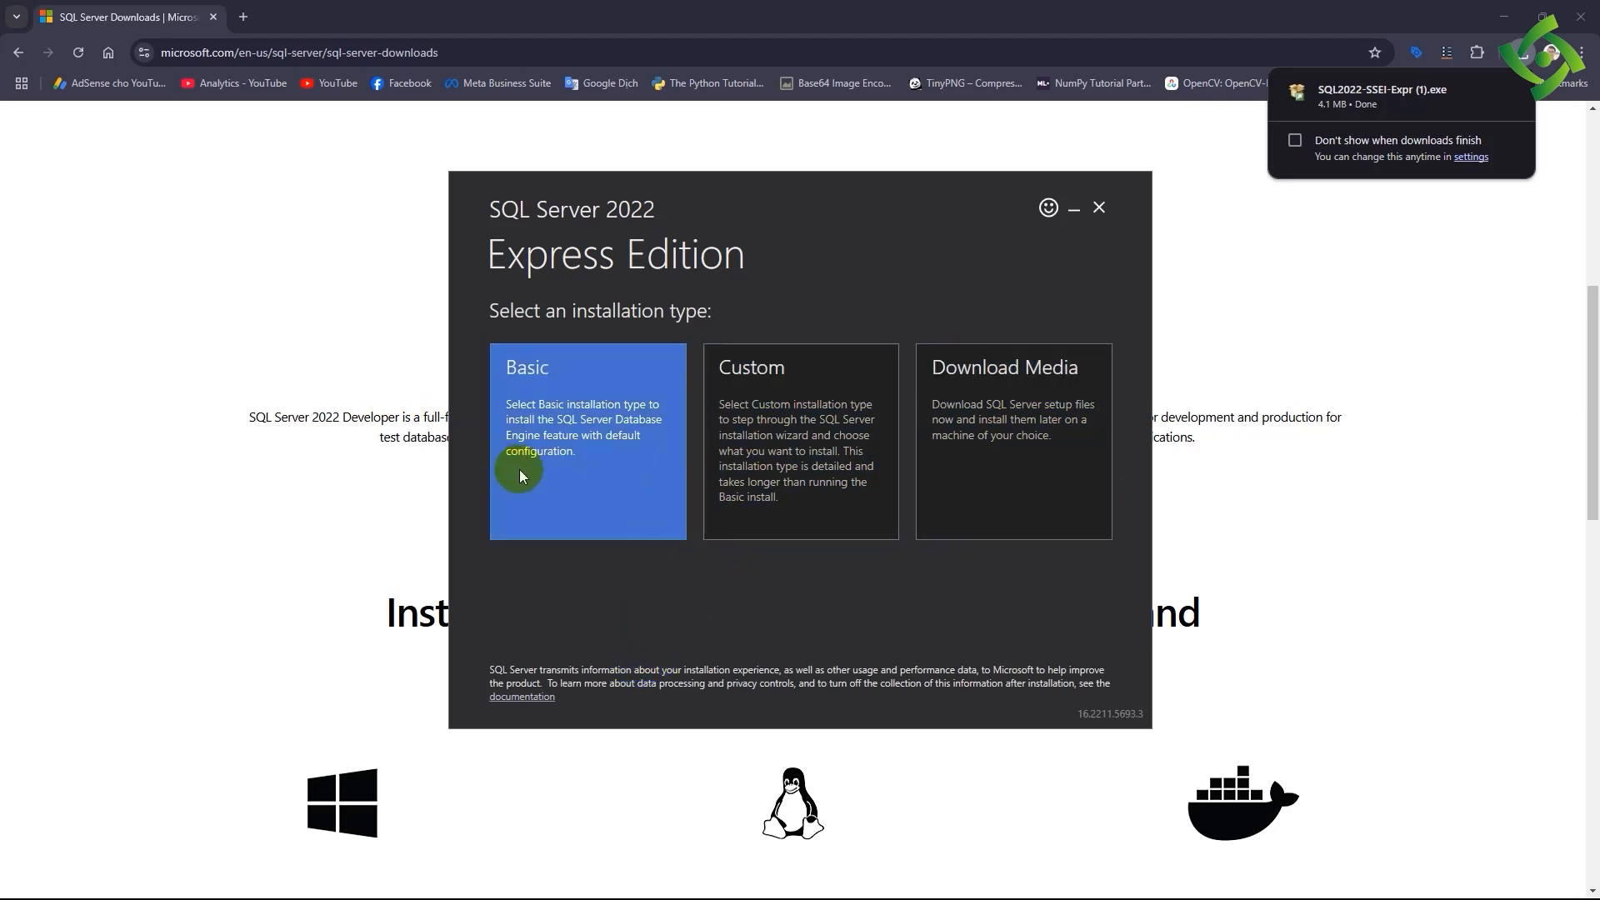
pyautogui.click(584, 465)
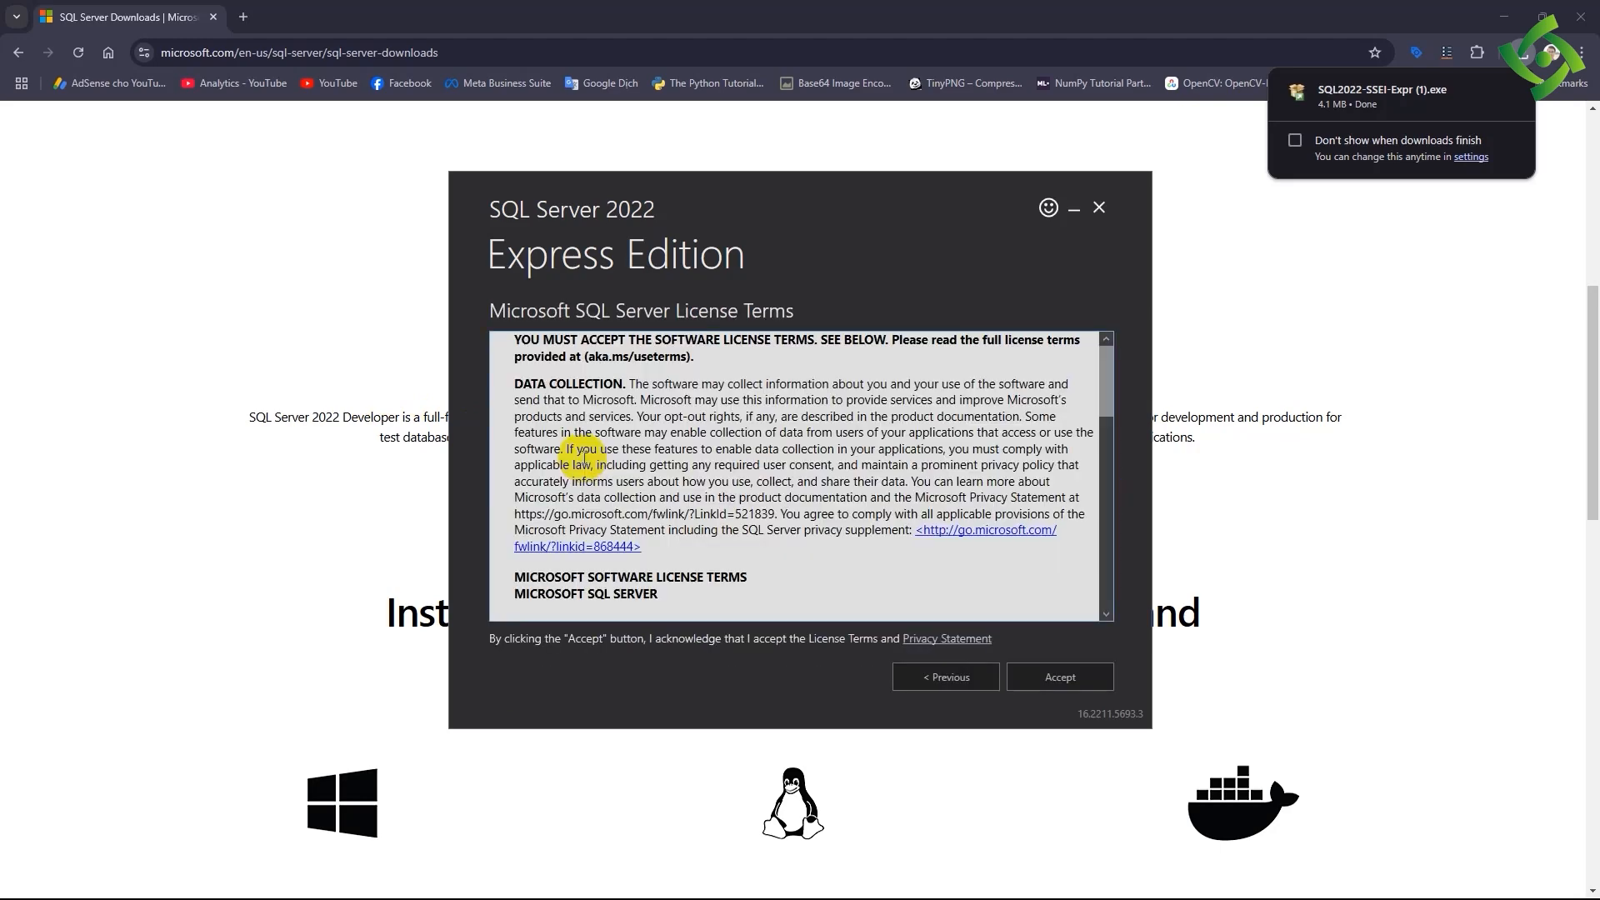
pyautogui.scroll(-5, 806, 583)
pyautogui.scroll(-4, 806, 583)
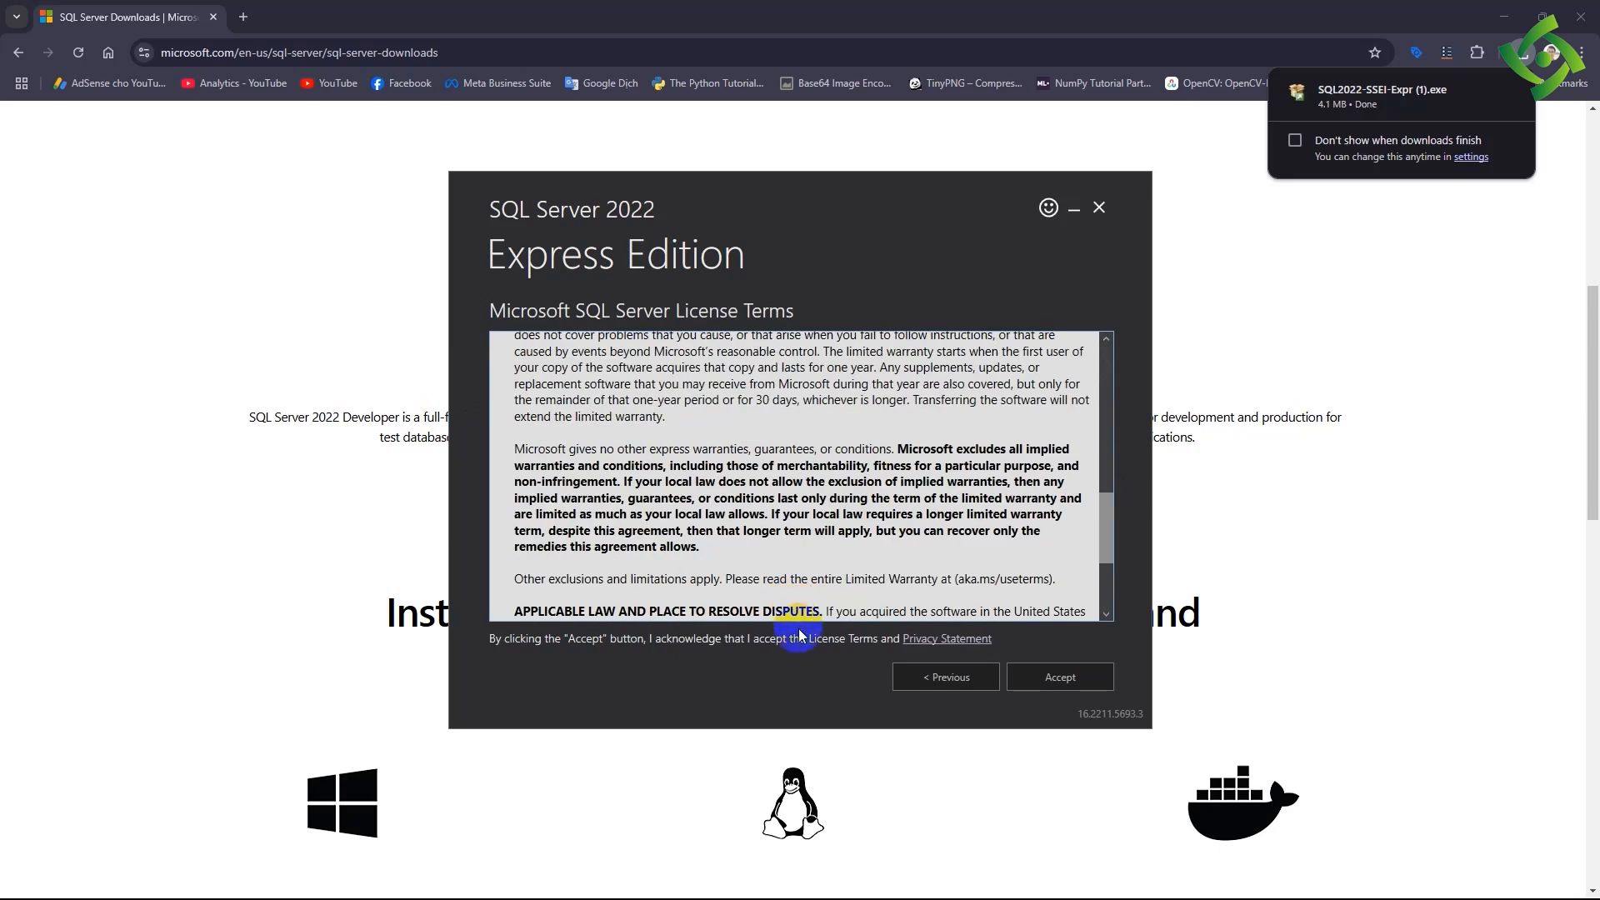
pyautogui.click(1074, 689)
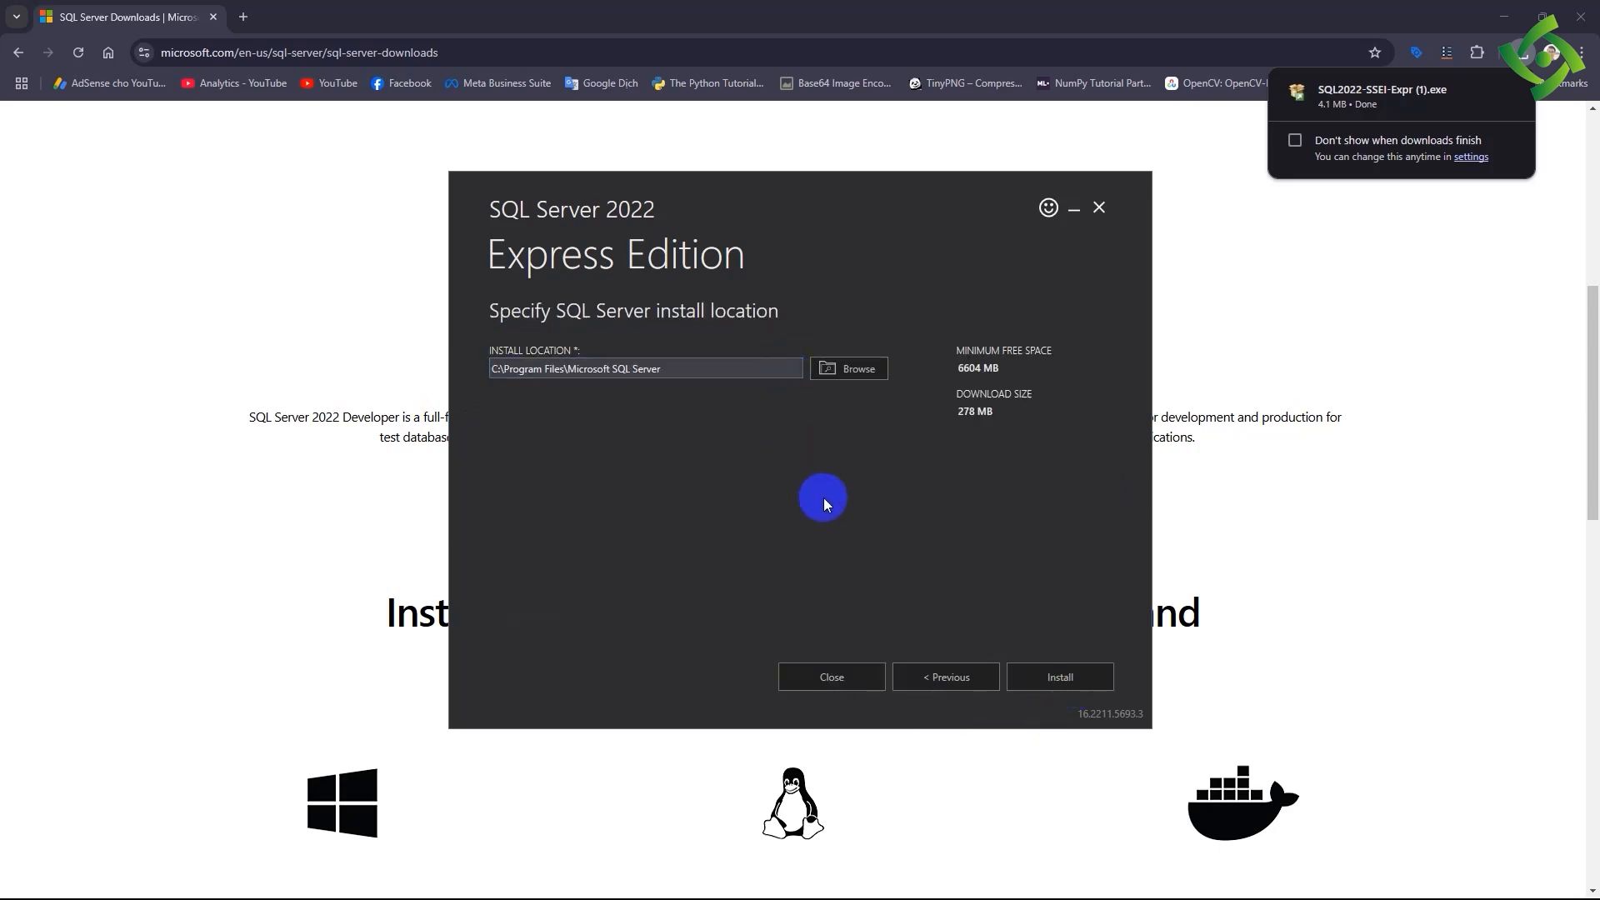
pyautogui.click(530, 369)
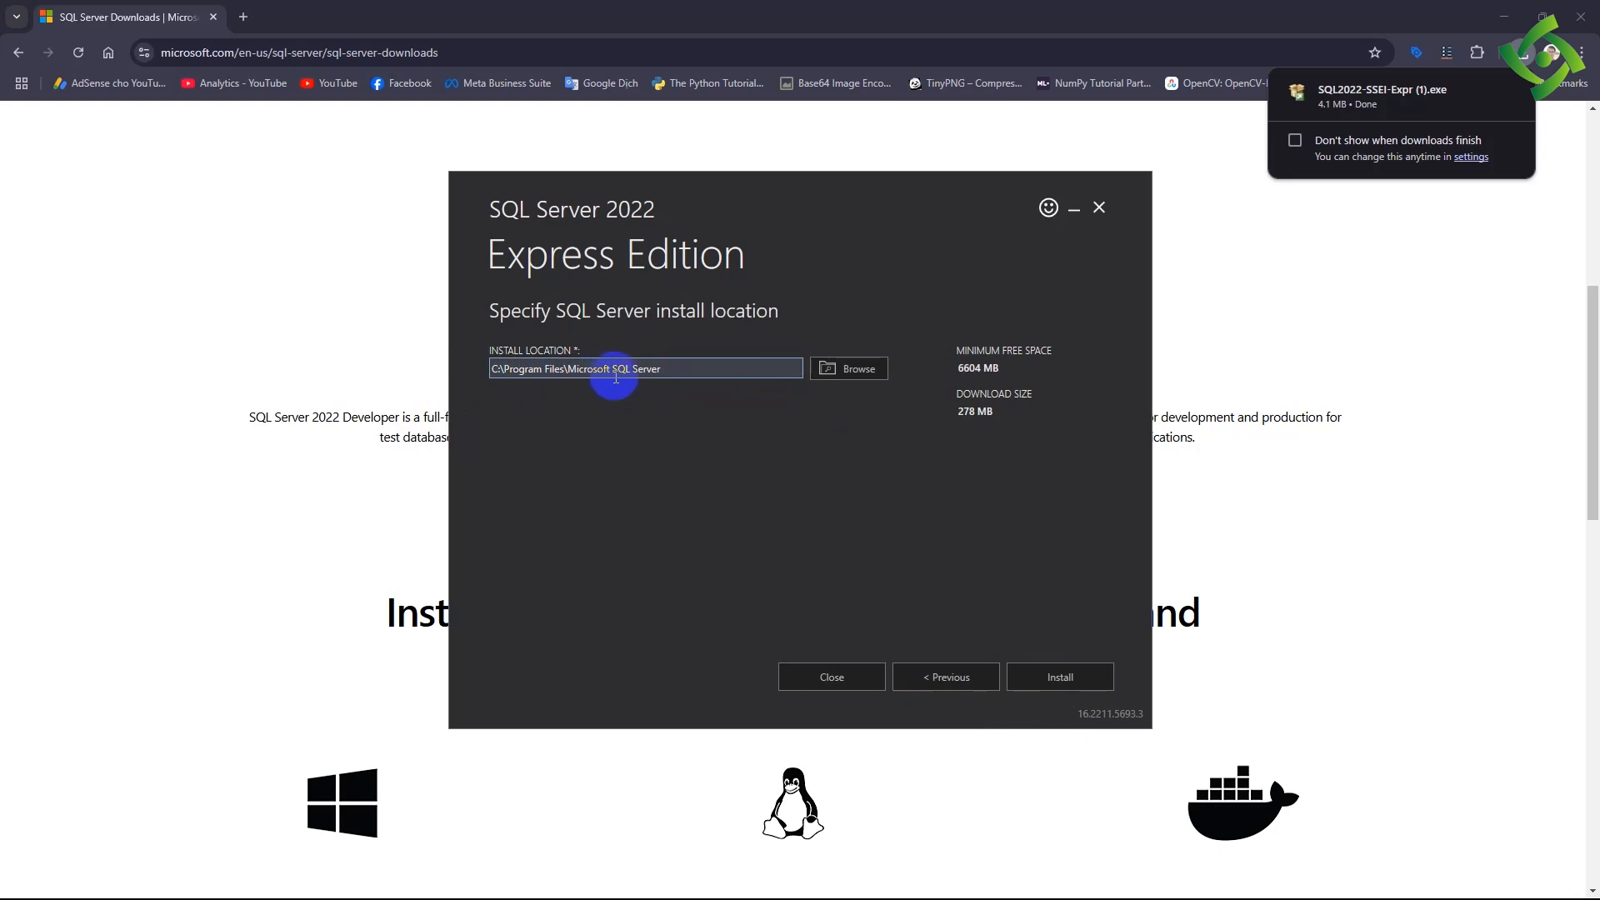
pyautogui.click(1044, 685)
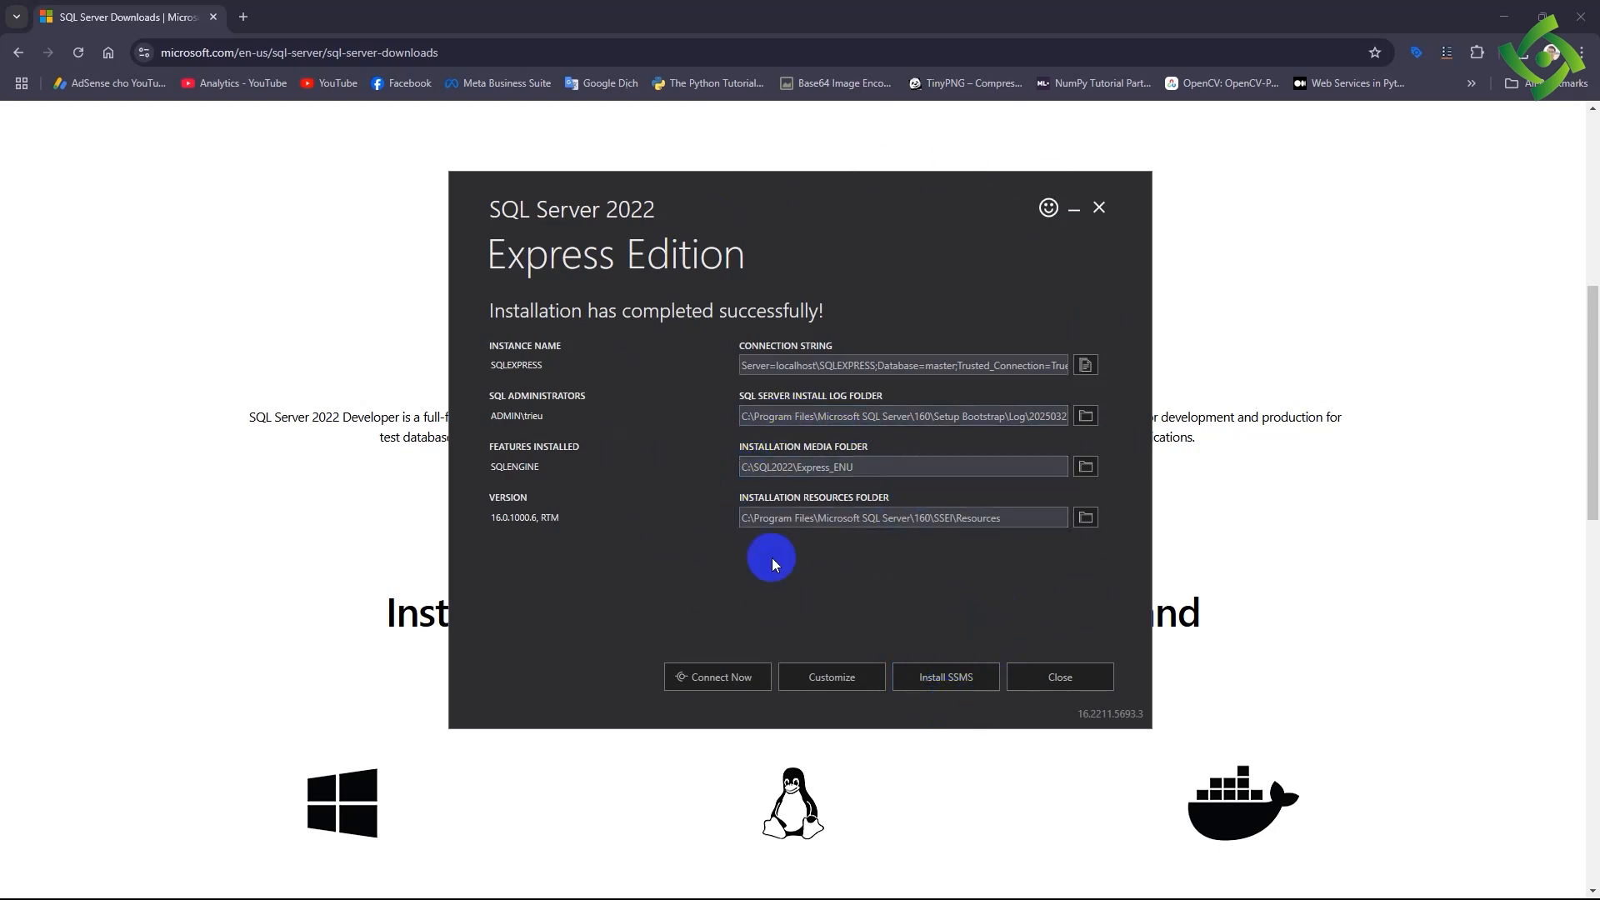
# - Download the SQL Server Management Studio (SSMS) 20.2 installer through the completed setup's SSMS option
pyautogui.click(914, 679)
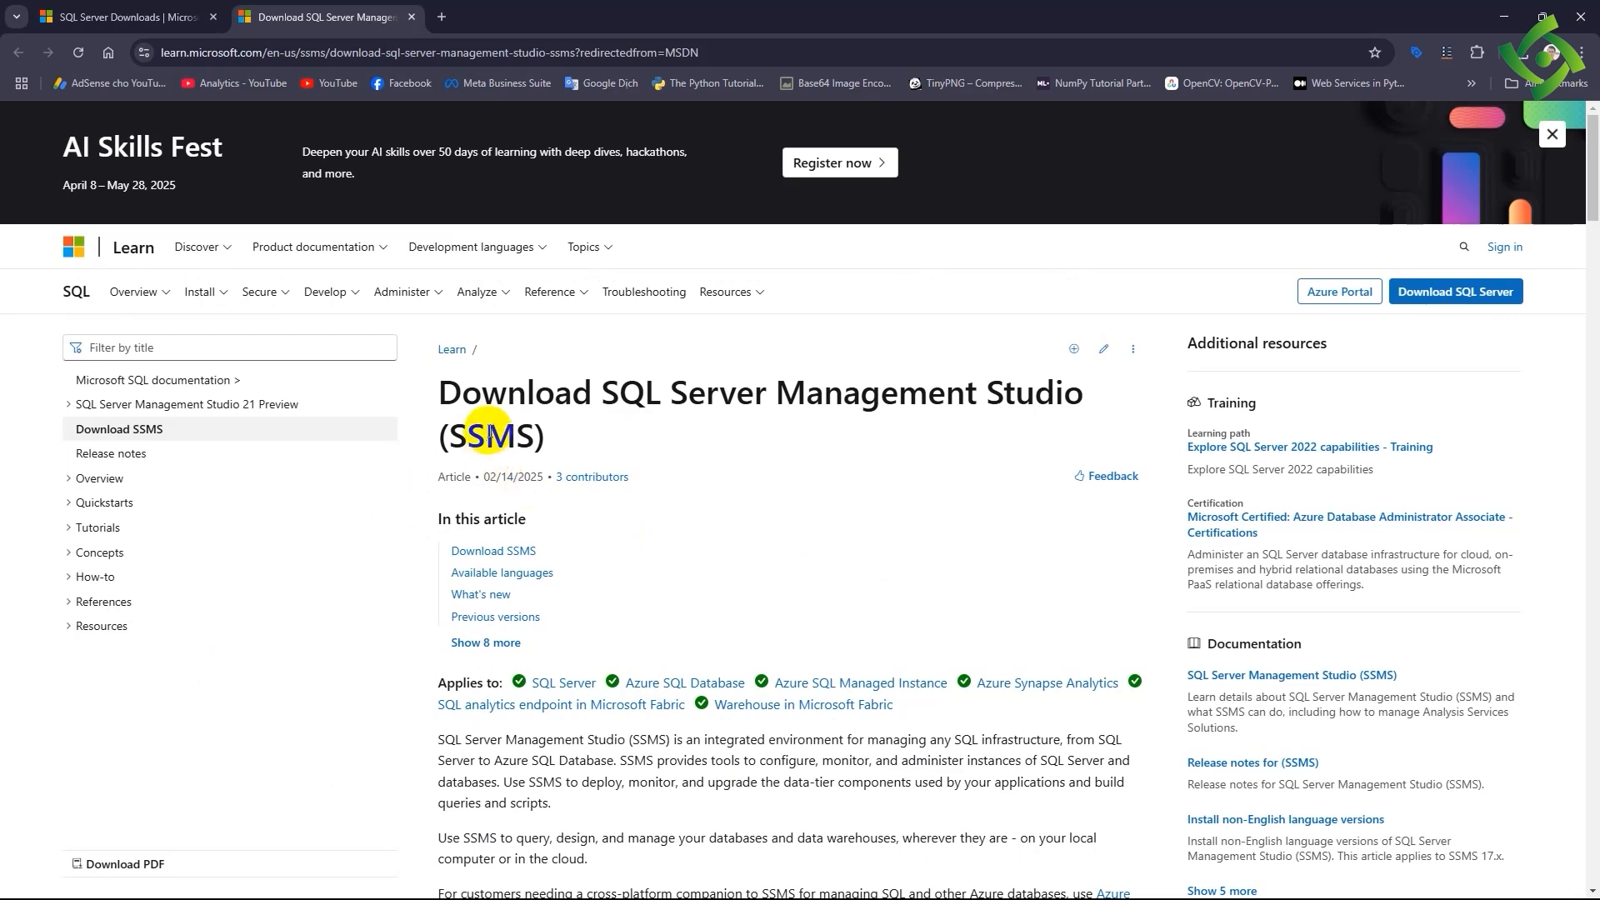
pyautogui.click(494, 550)
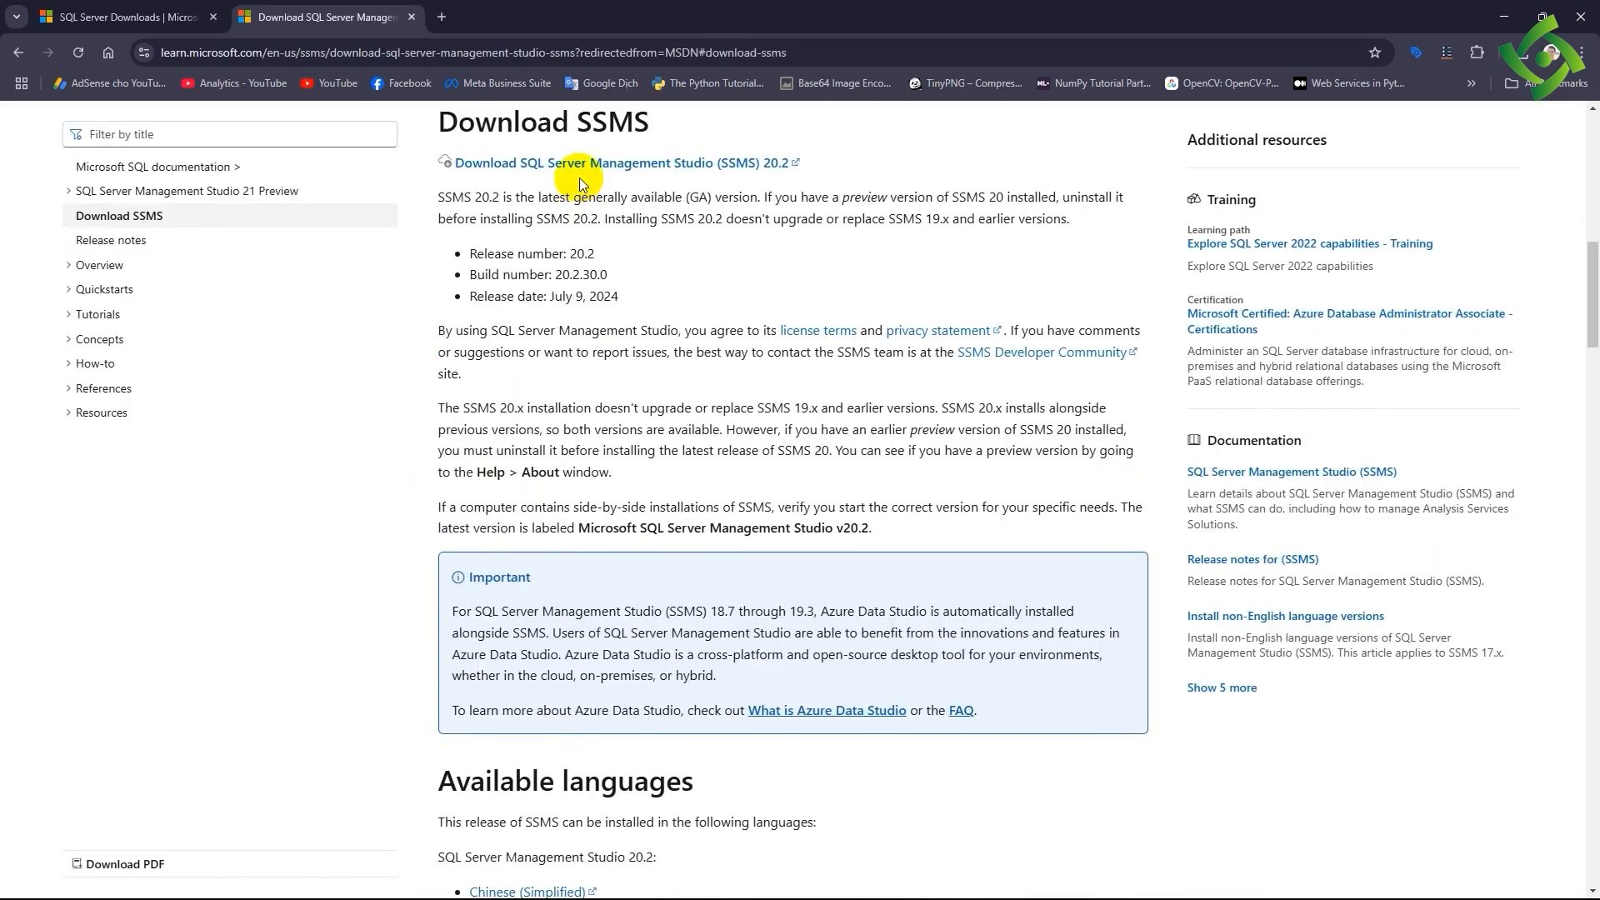
pyautogui.click(651, 169)
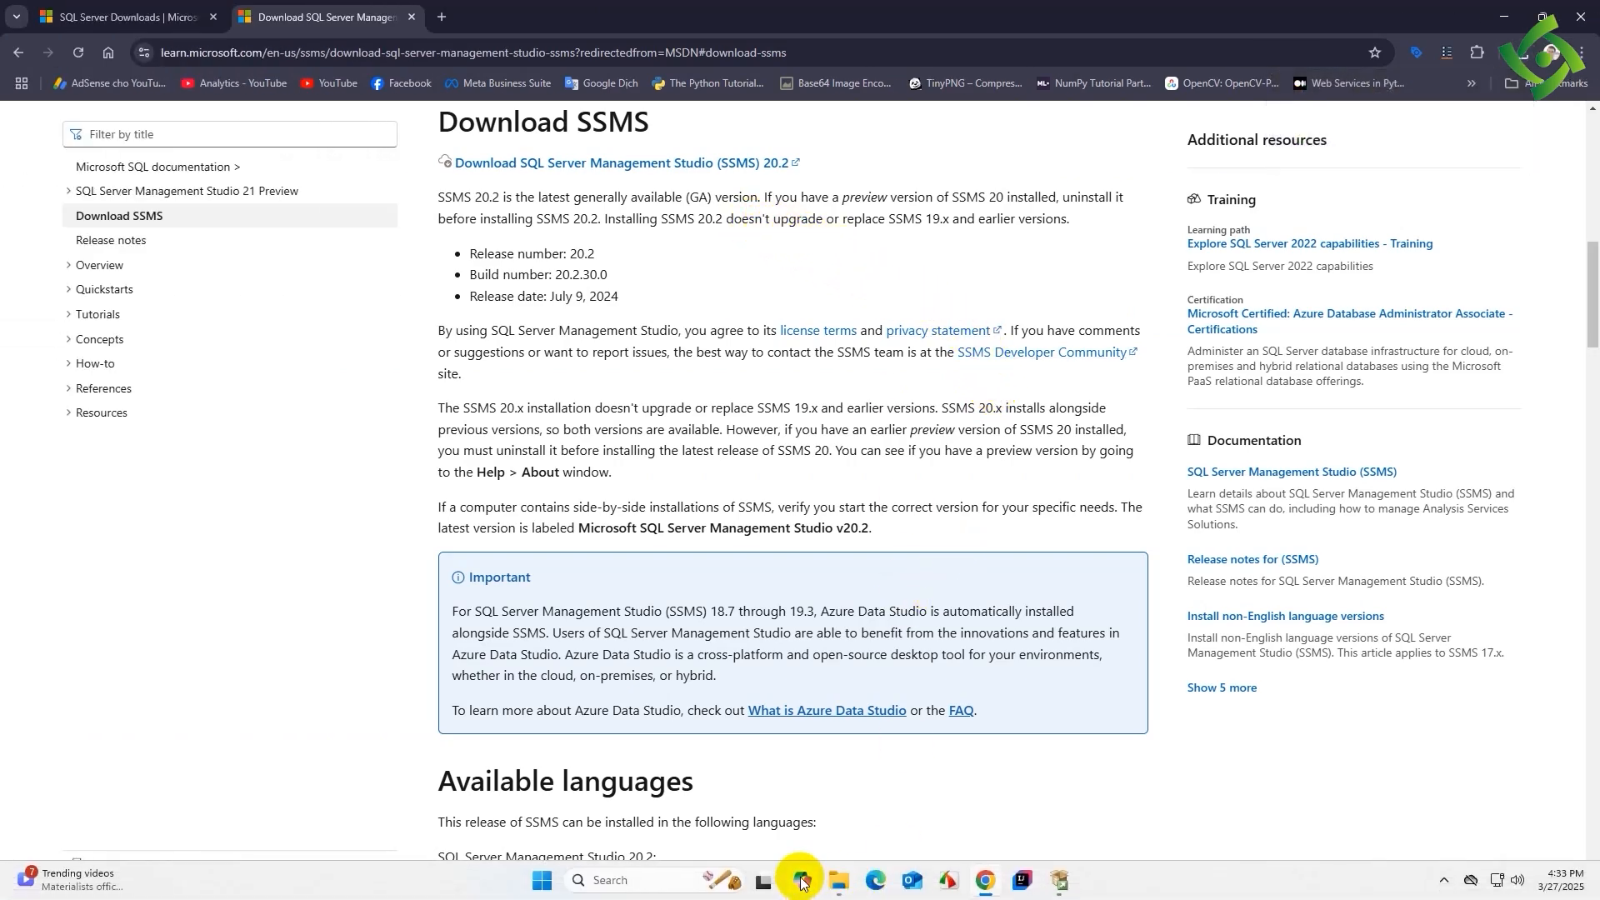
# - Install SQL Server Management Studio from SSMS-Setup-ENU (1) in the Downloads folder, and close the SQL Server 2022 Express installer
pyautogui.click(830, 885)
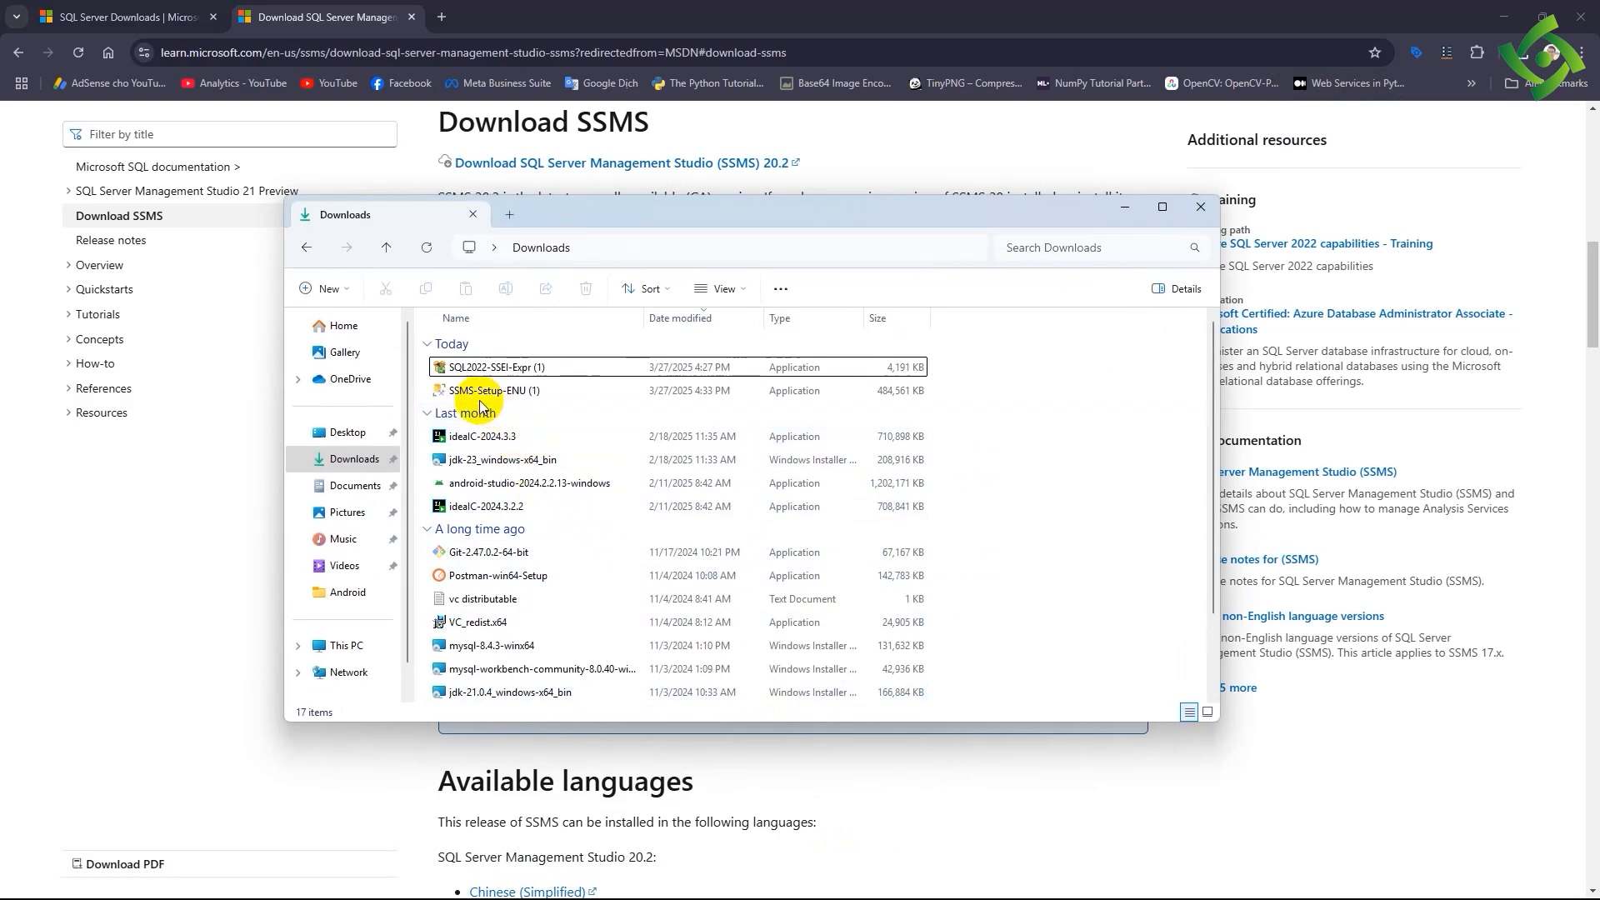
pyautogui.doubleClick(477, 398)
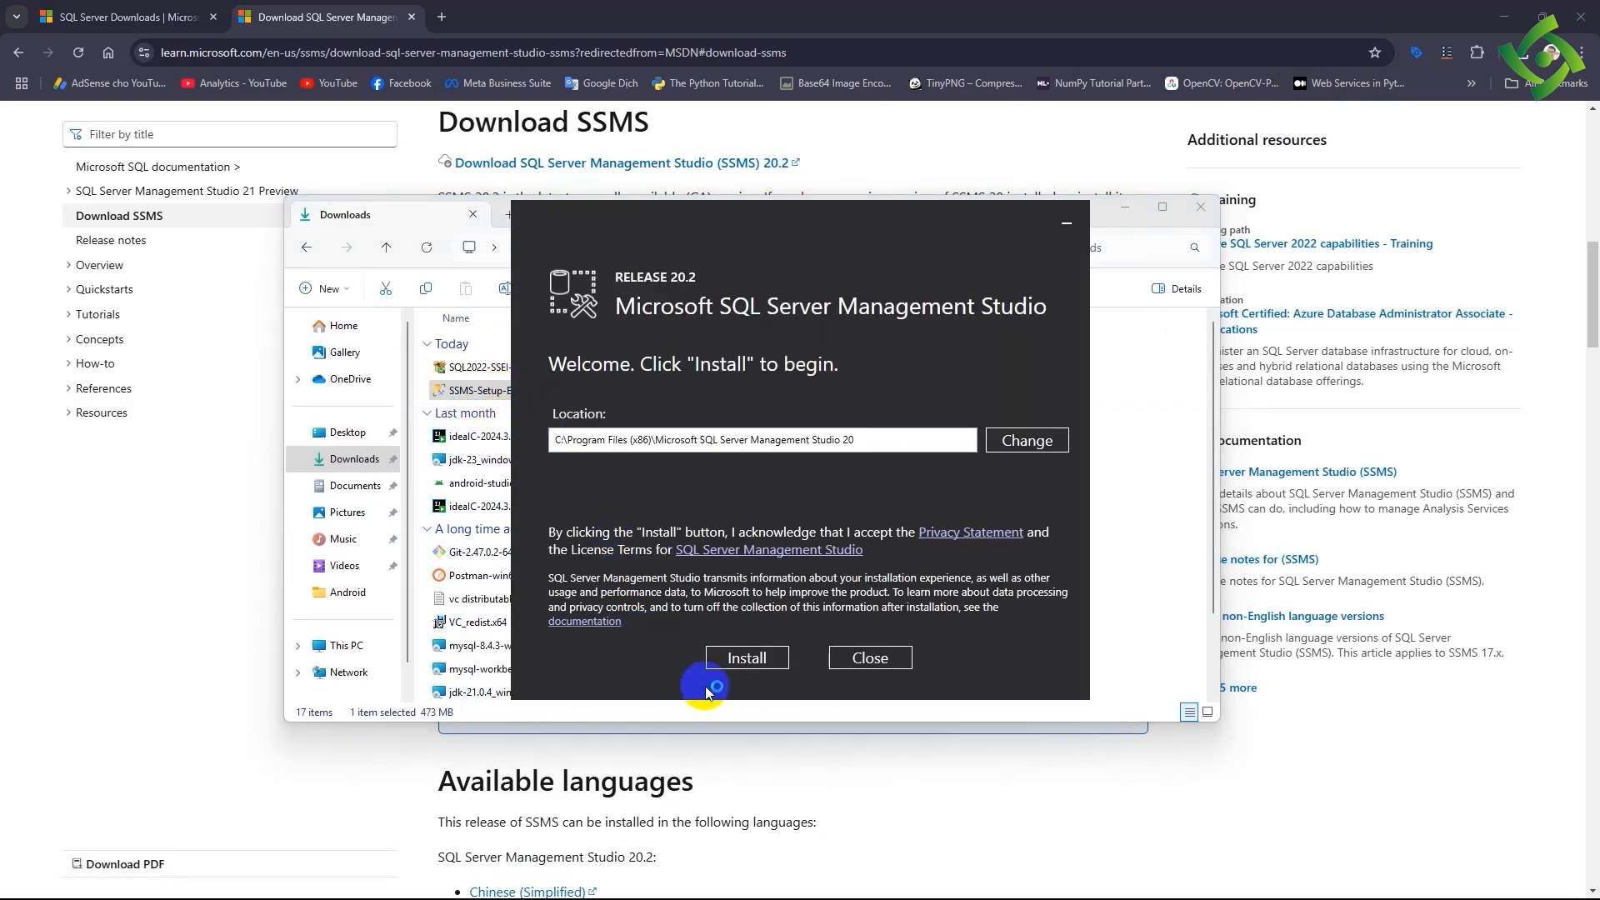
pyautogui.click(779, 658)
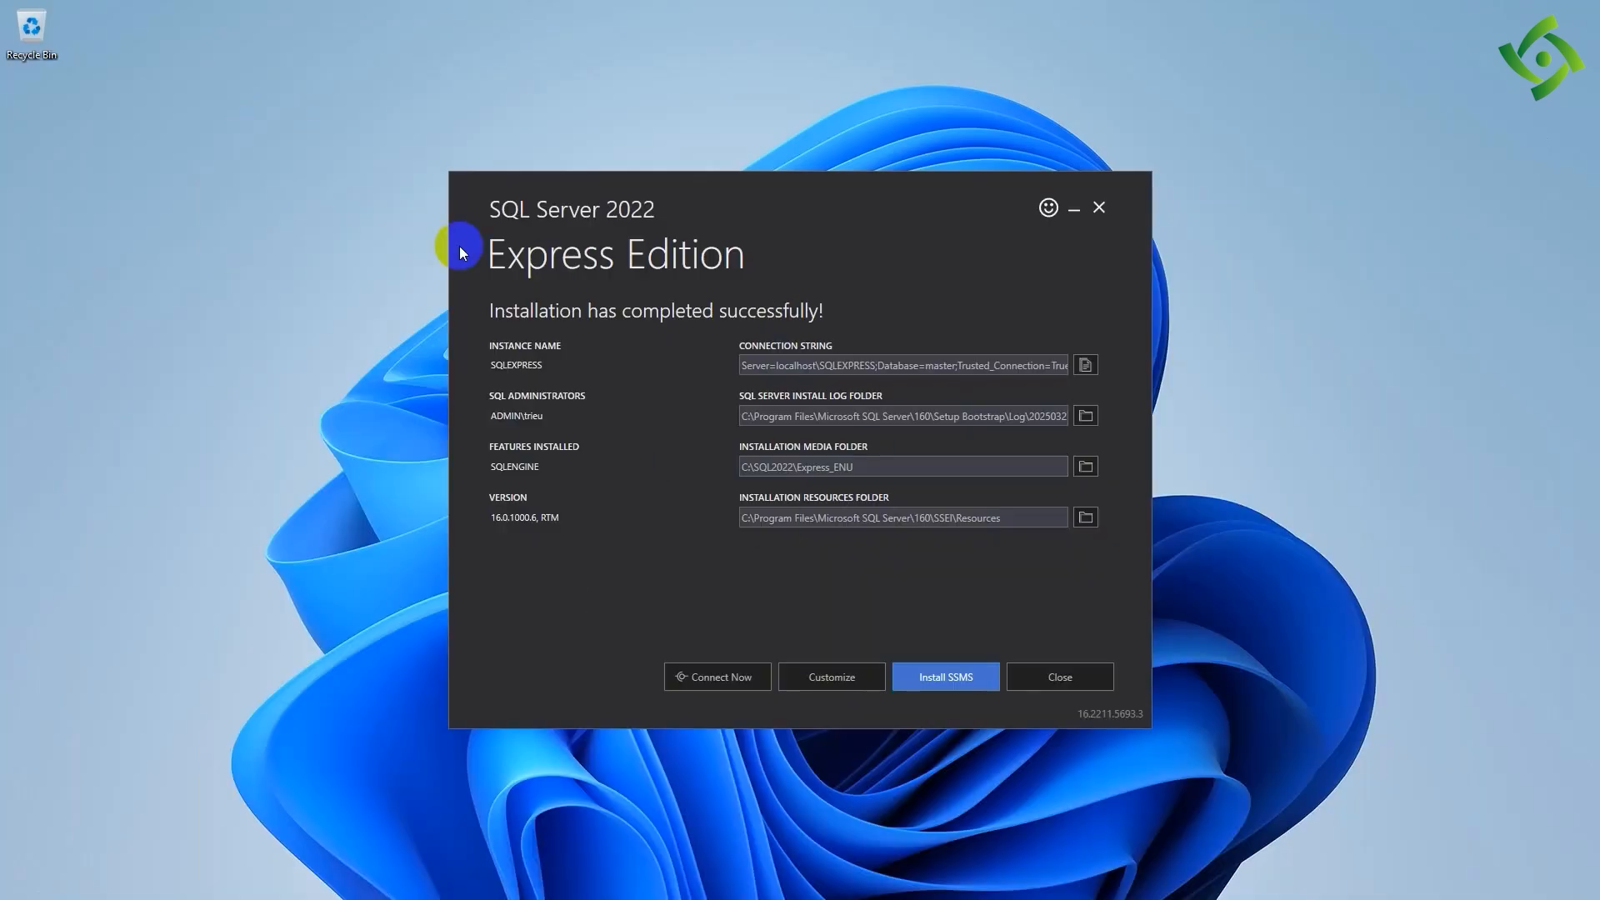
pyautogui.click(1060, 676)
pyautogui.click(796, 491)
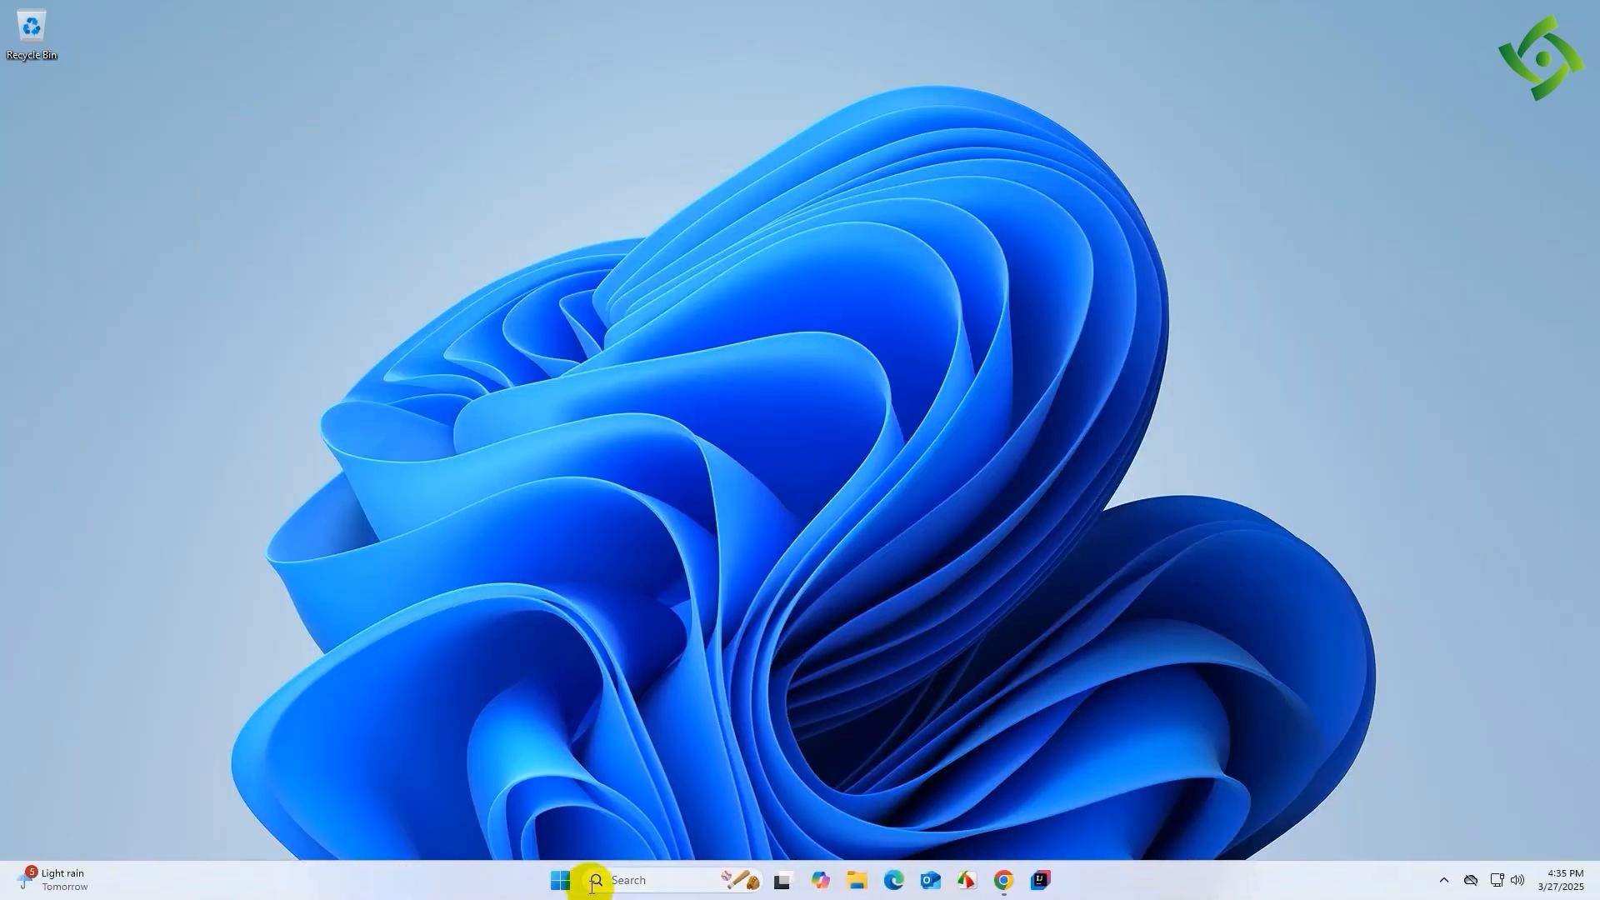
# - Search Windows for "ssms" and launch SQL Server Management Studio 20
pyautogui.click(558, 882)
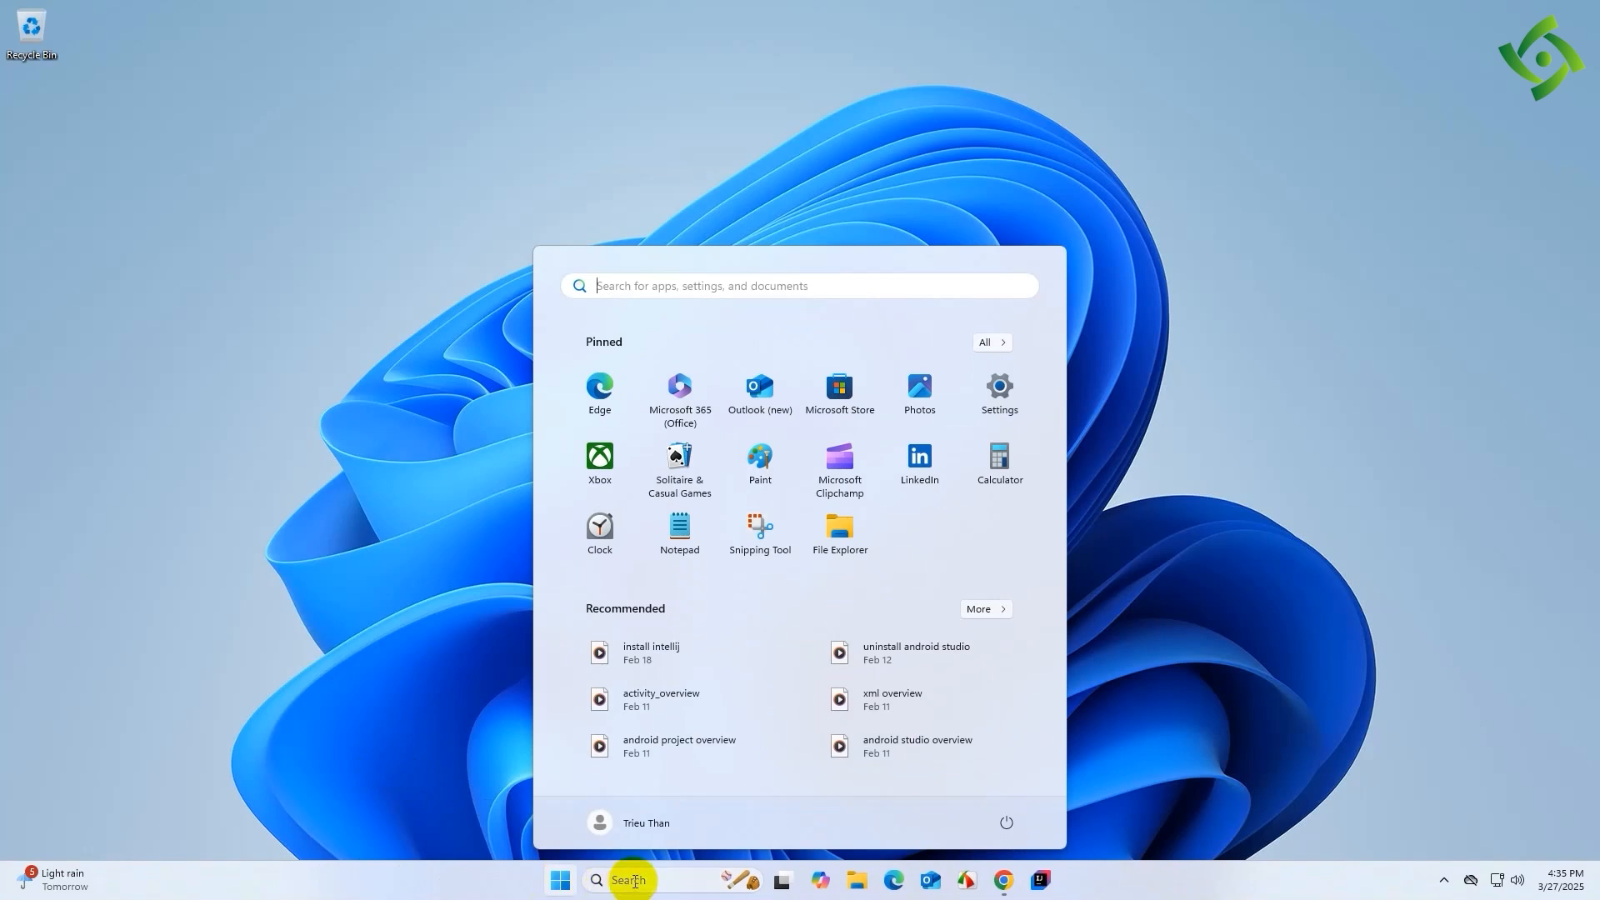
pyautogui.click(633, 880)
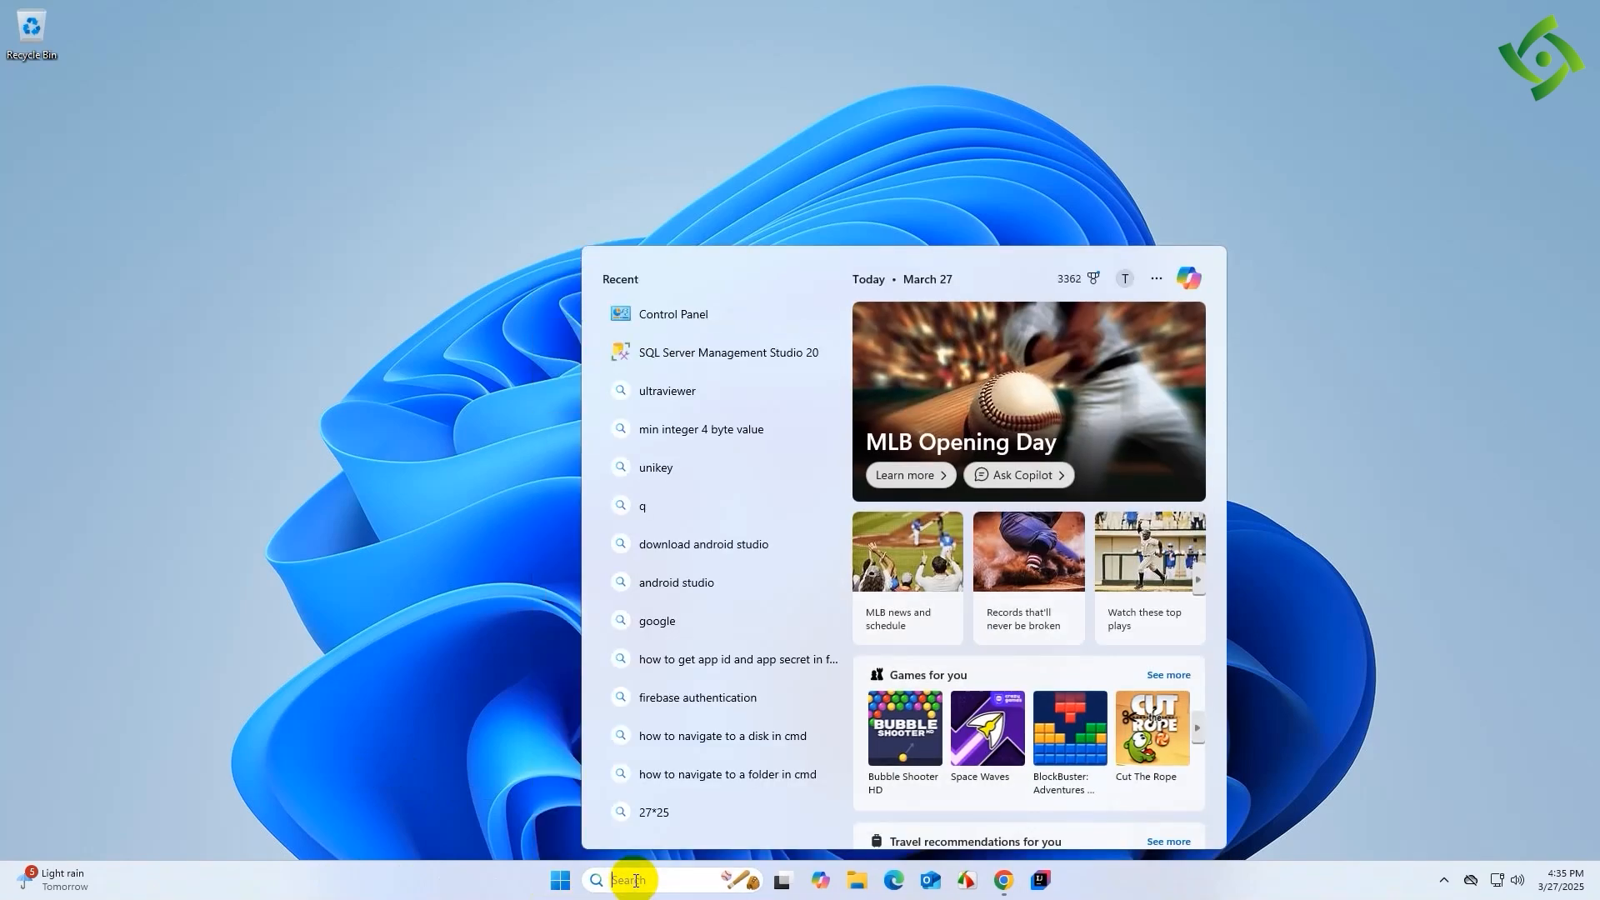
pyautogui.write('ssms')
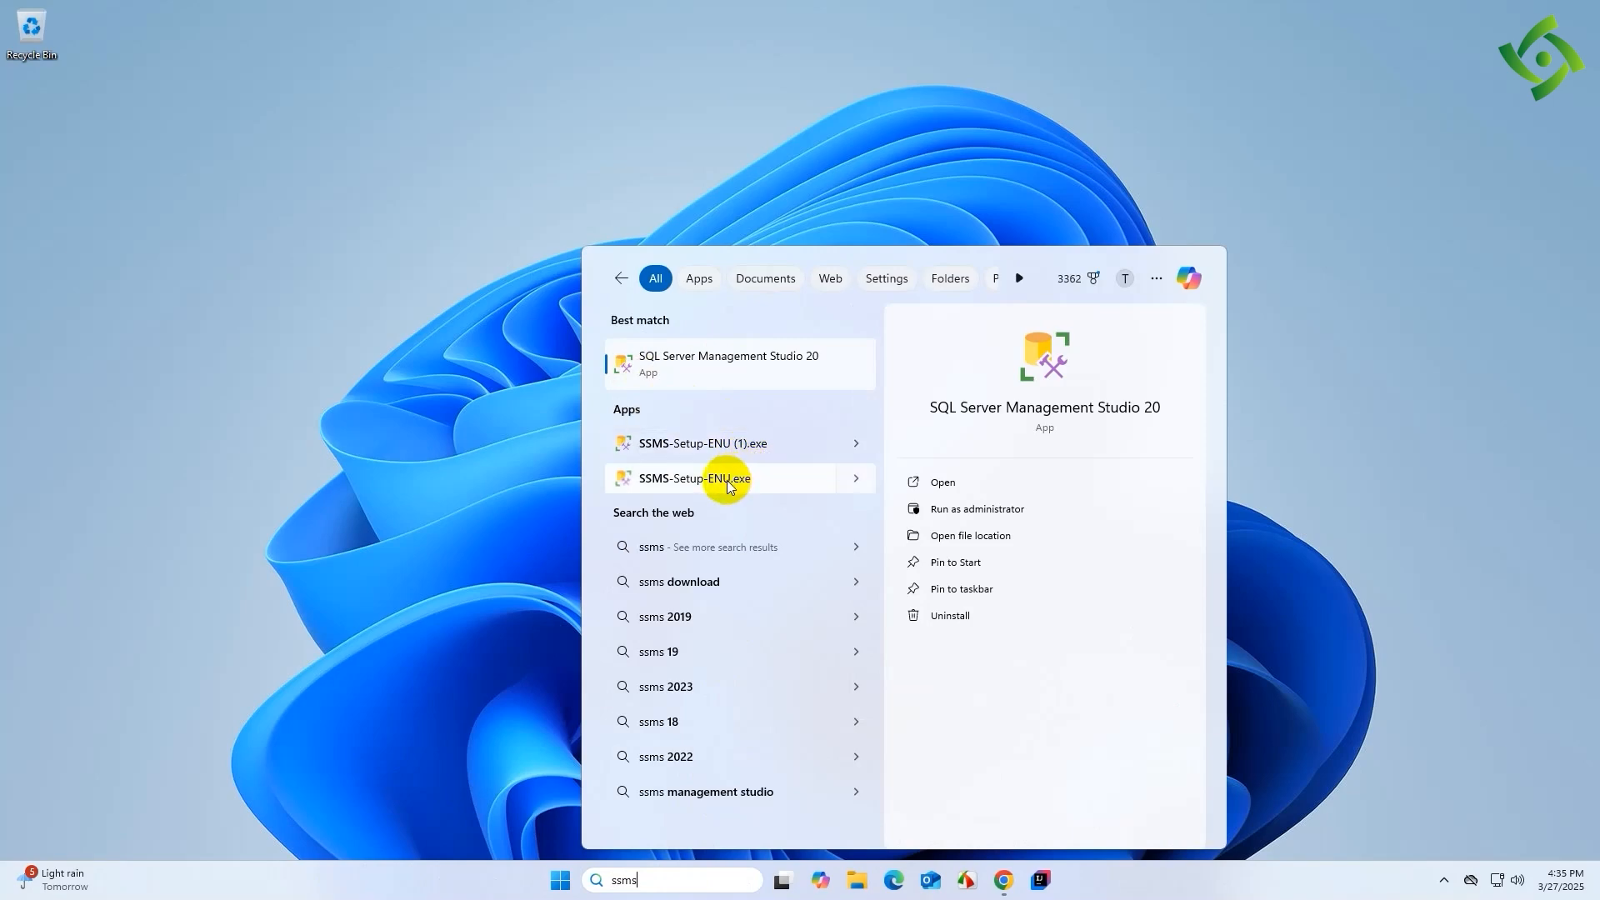
pyautogui.click(680, 367)
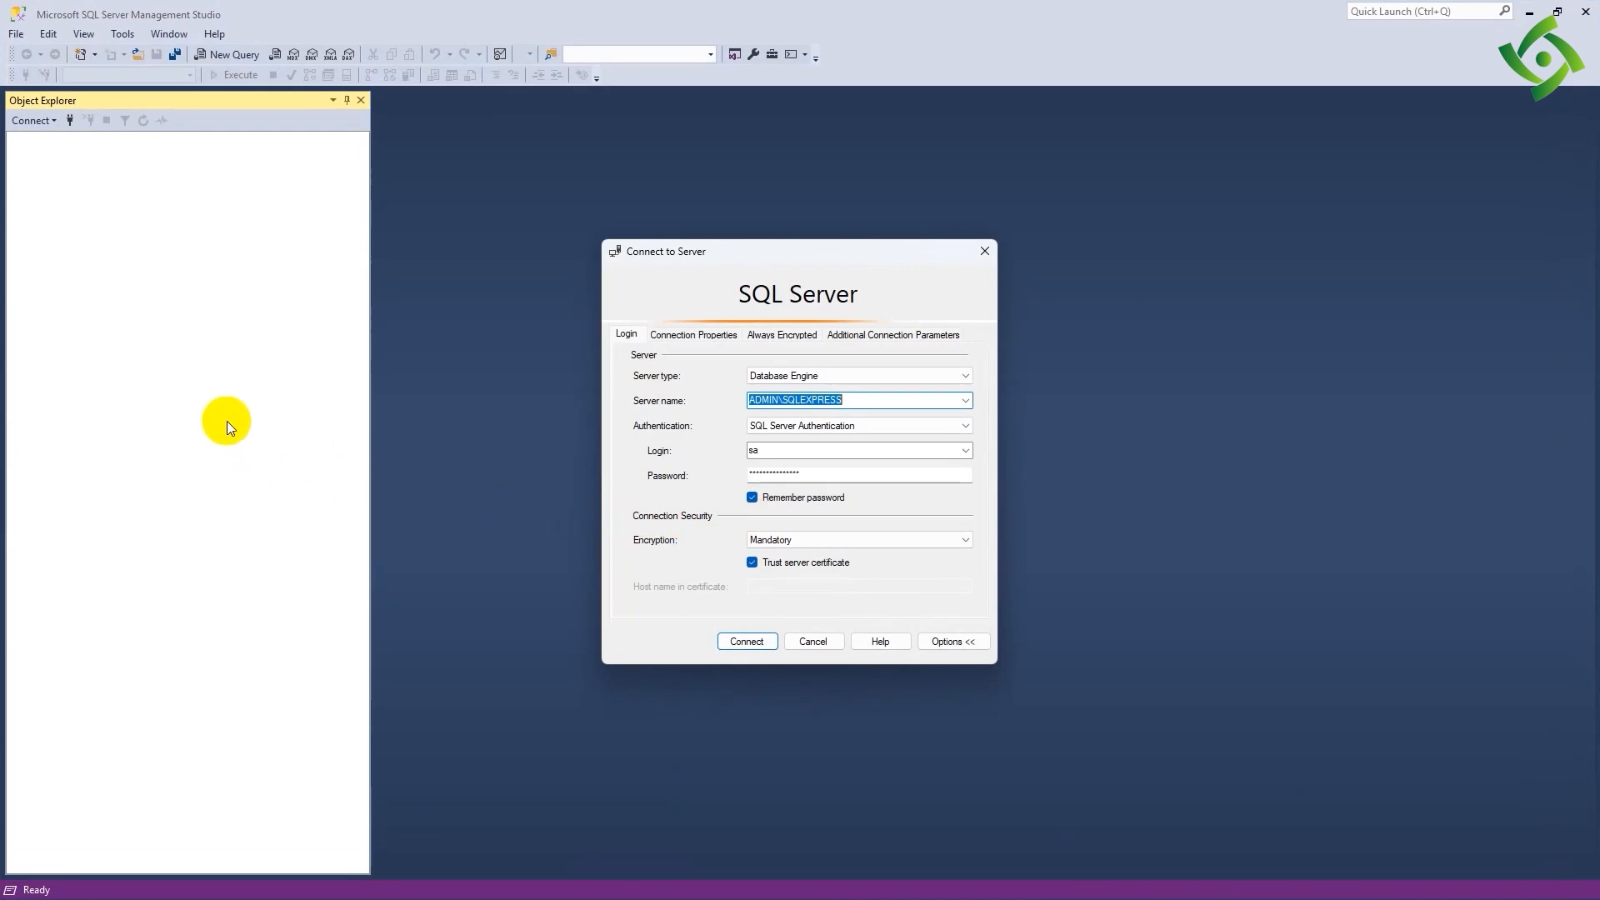
# - Connect to the ADMIN\SQLEXPRESS Database Engine server using Windows Authentication
pyautogui.click(820, 376)
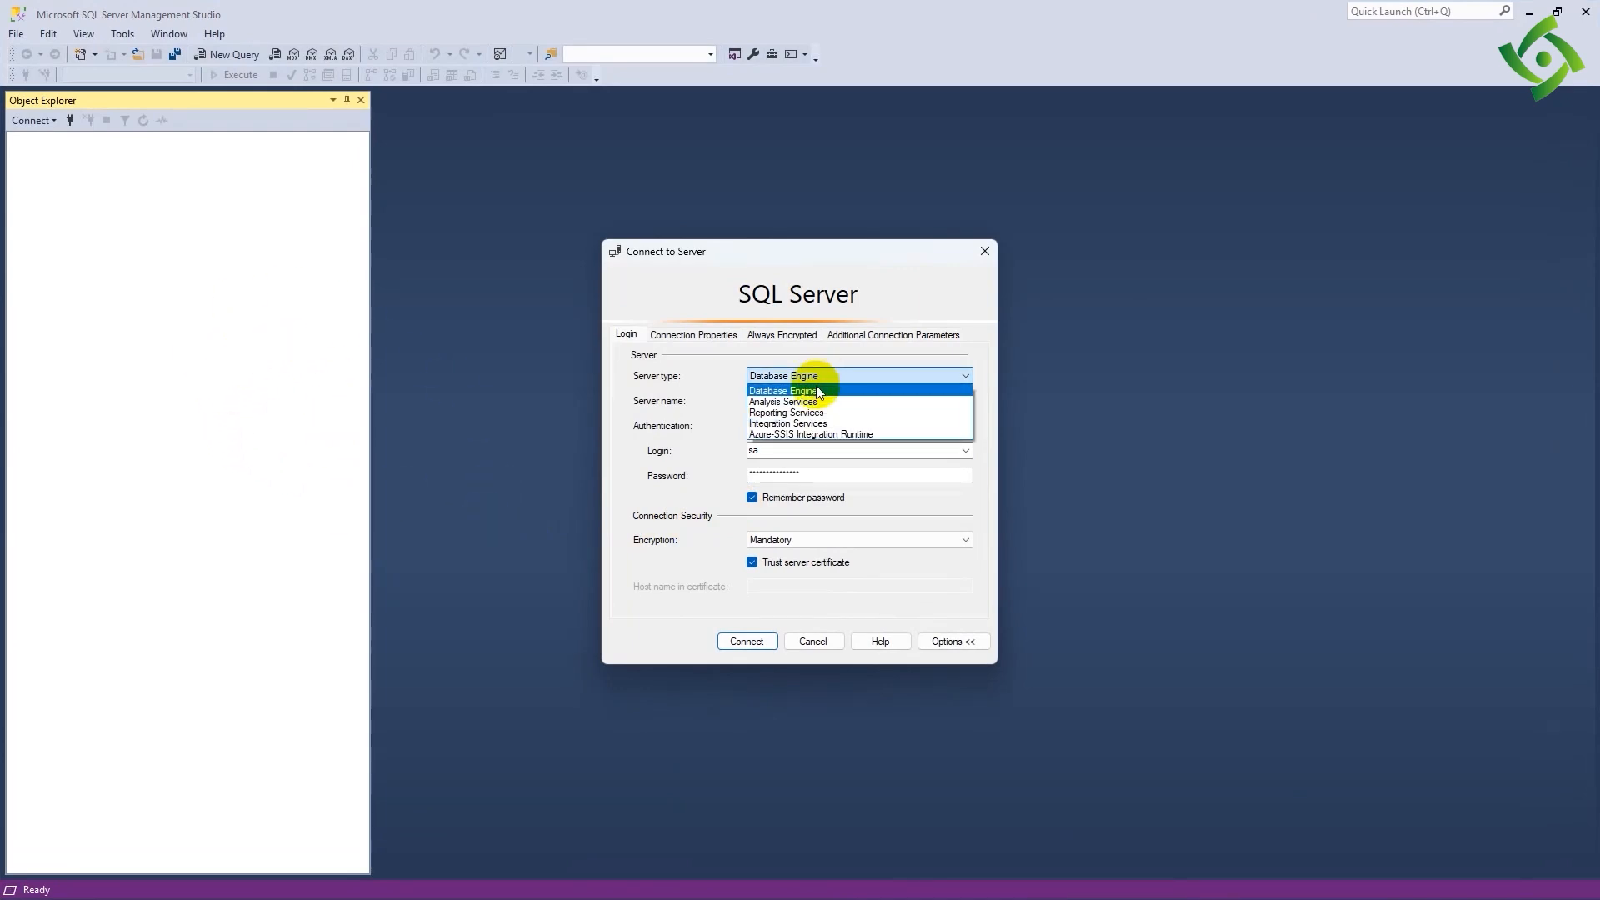
pyautogui.click(816, 377)
pyautogui.click(838, 426)
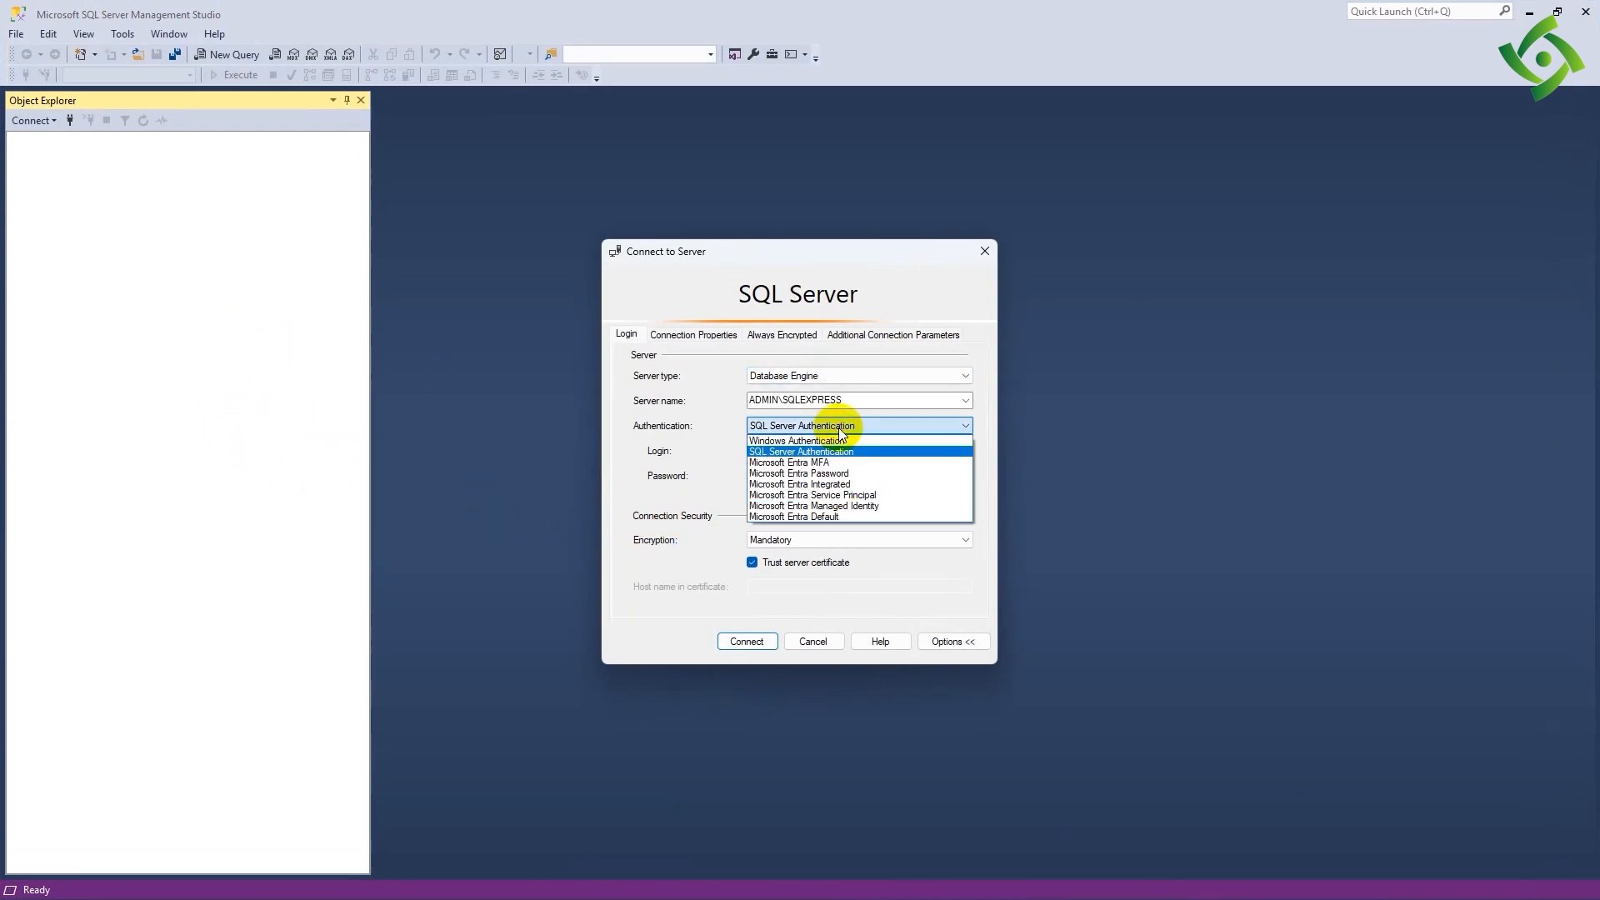
pyautogui.click(813, 440)
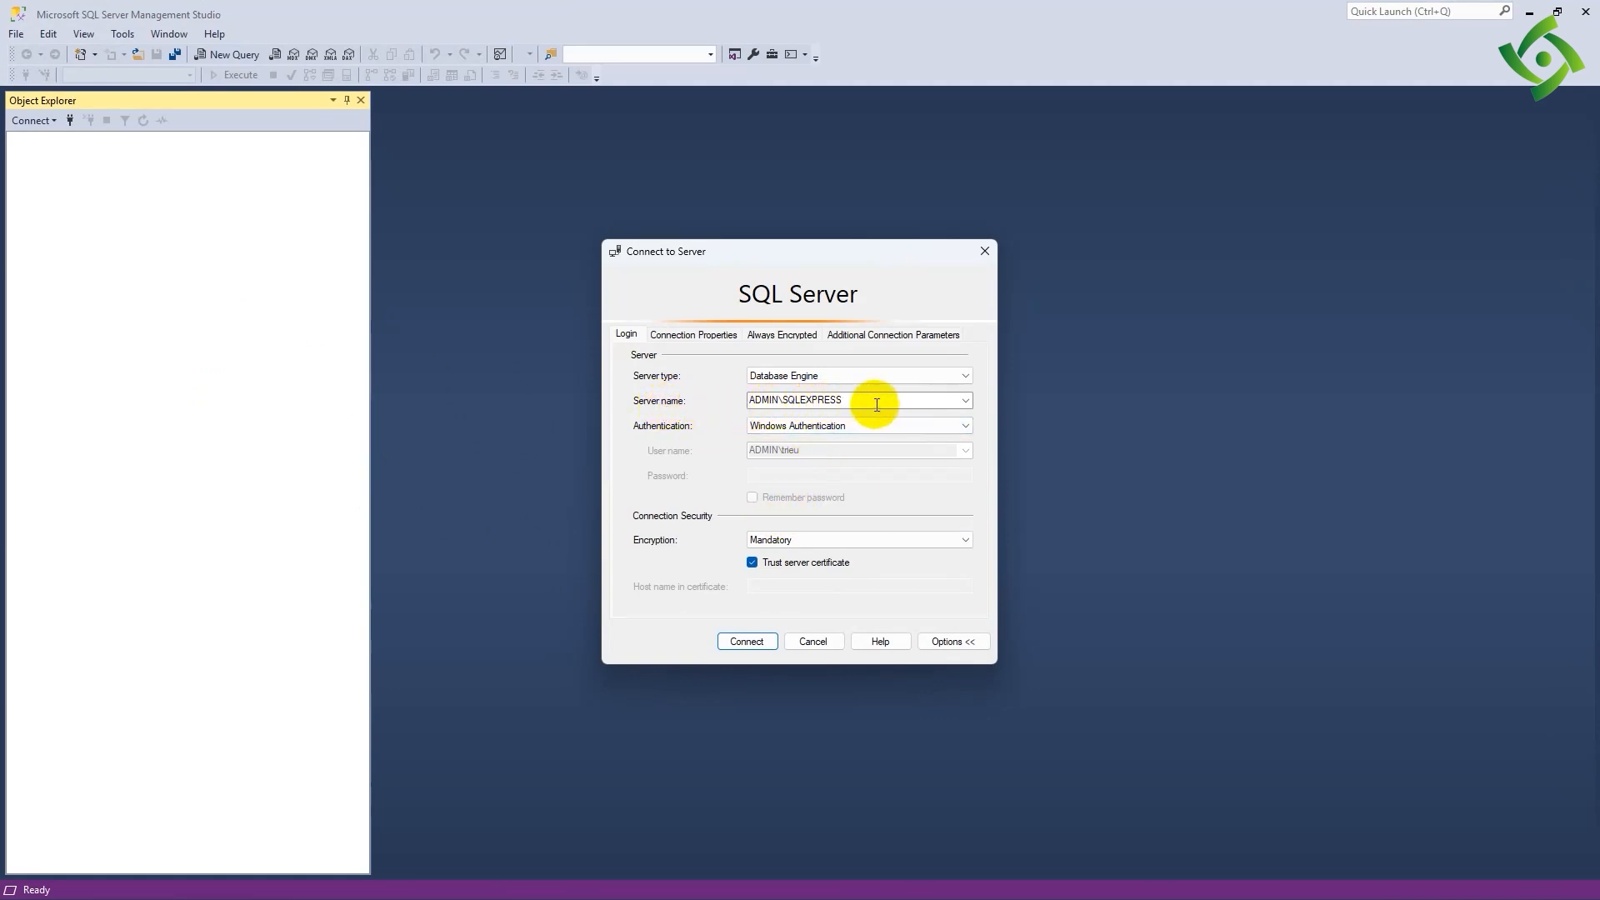
pyautogui.click(966, 400)
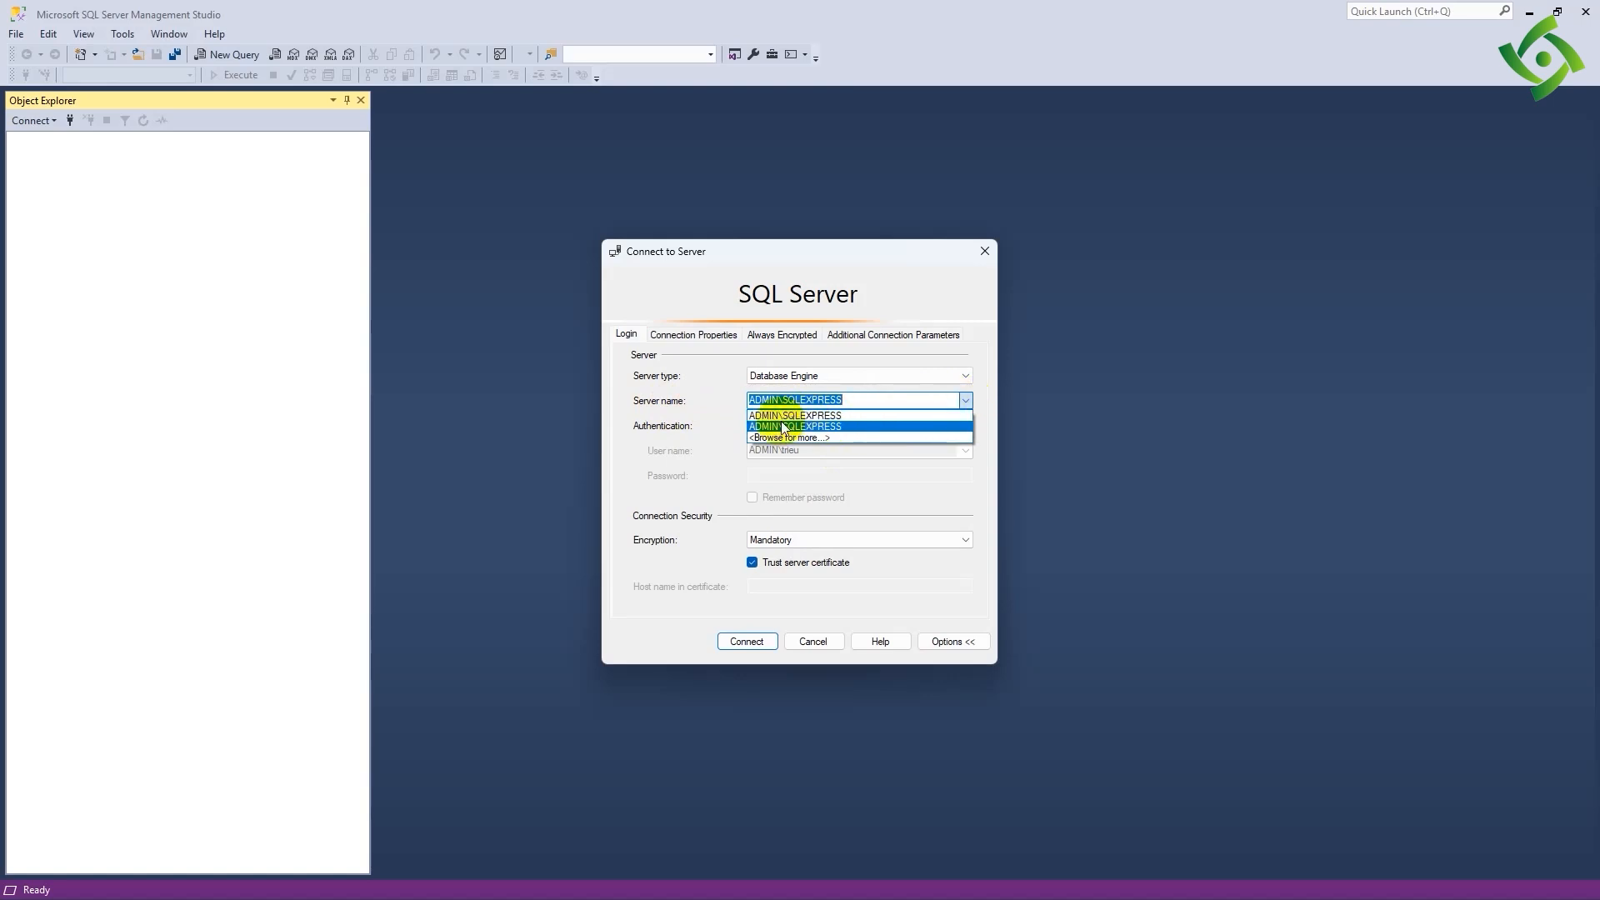
pyautogui.click(829, 425)
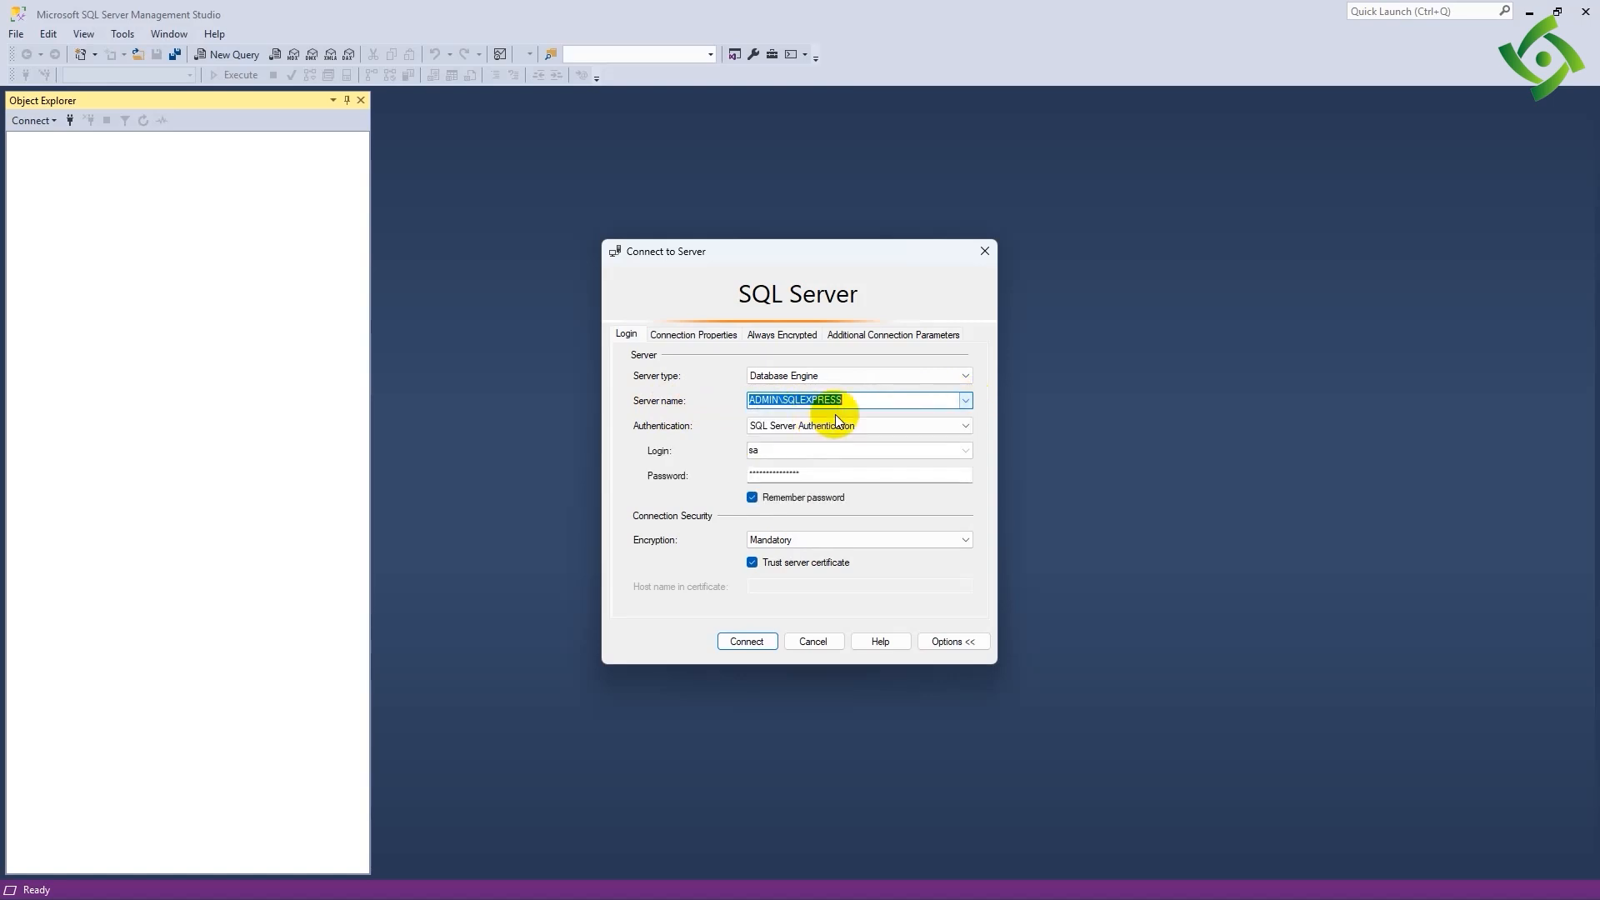
pyautogui.click(965, 426)
pyautogui.click(763, 440)
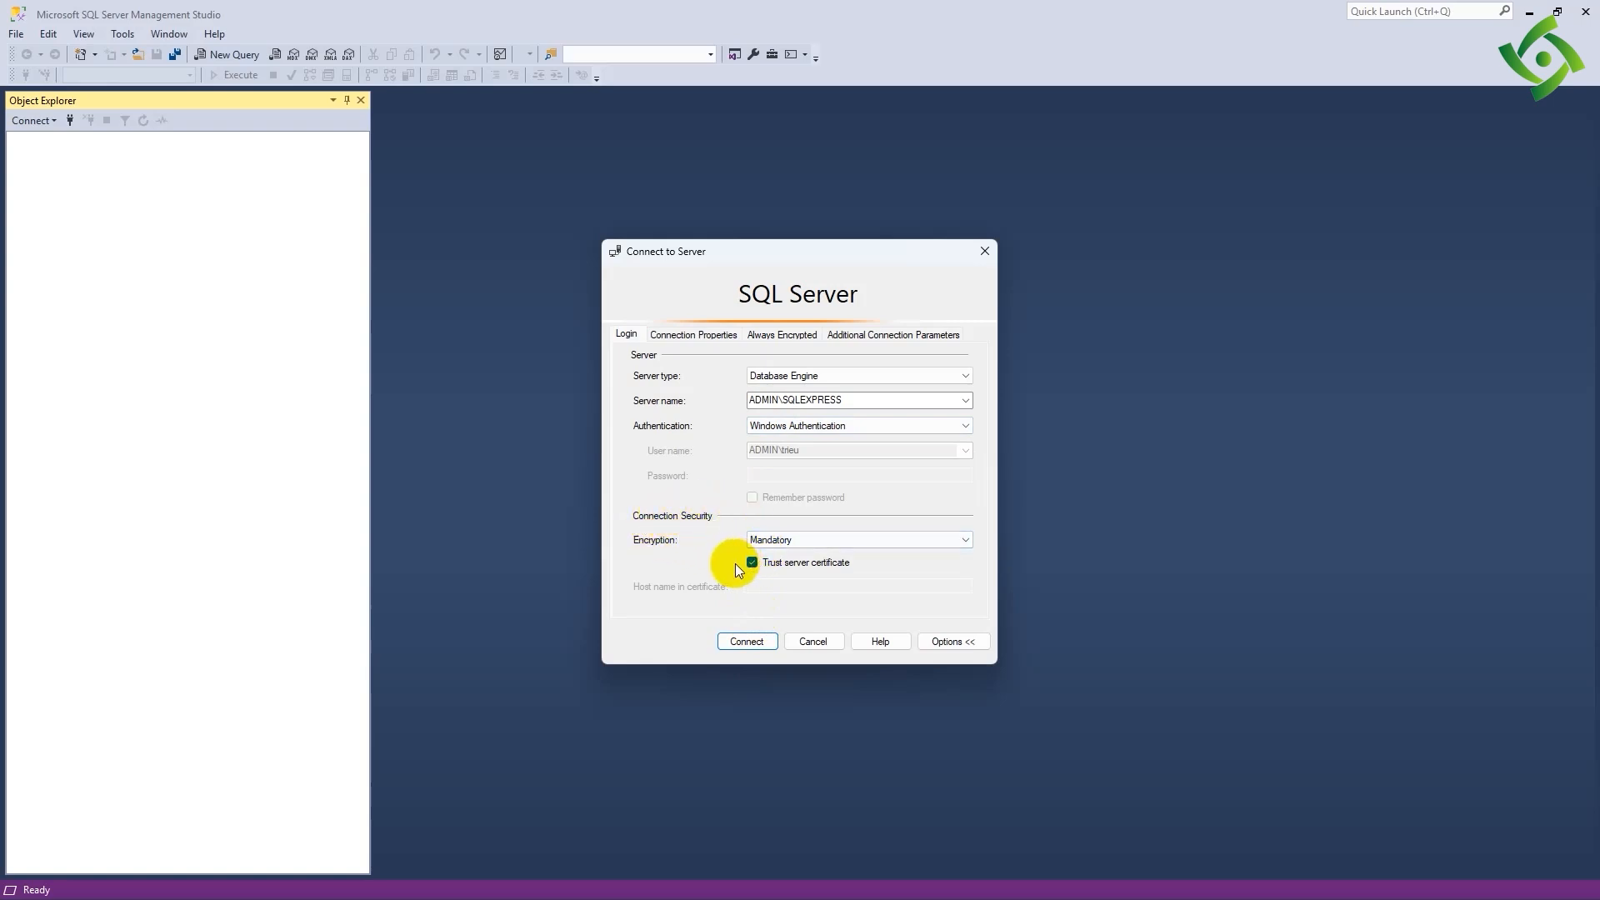
pyautogui.click(734, 643)
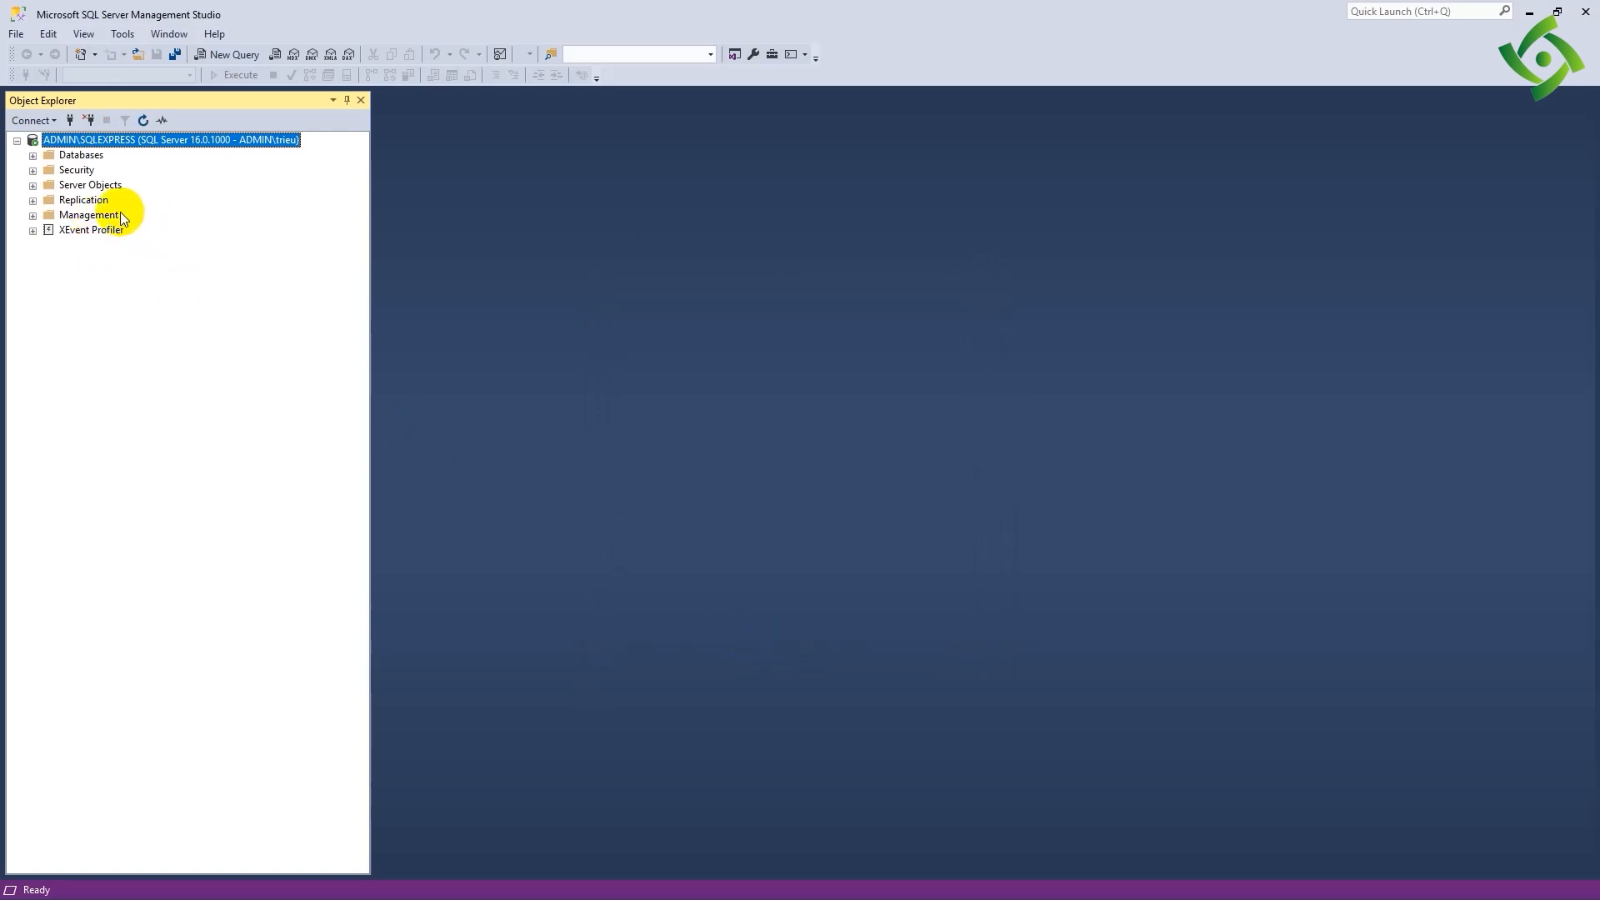
# - Disconnect from the server, and reconnect to ADMIN\SQLEXPRESS with Windows Authentication
pyautogui.click(87, 123)
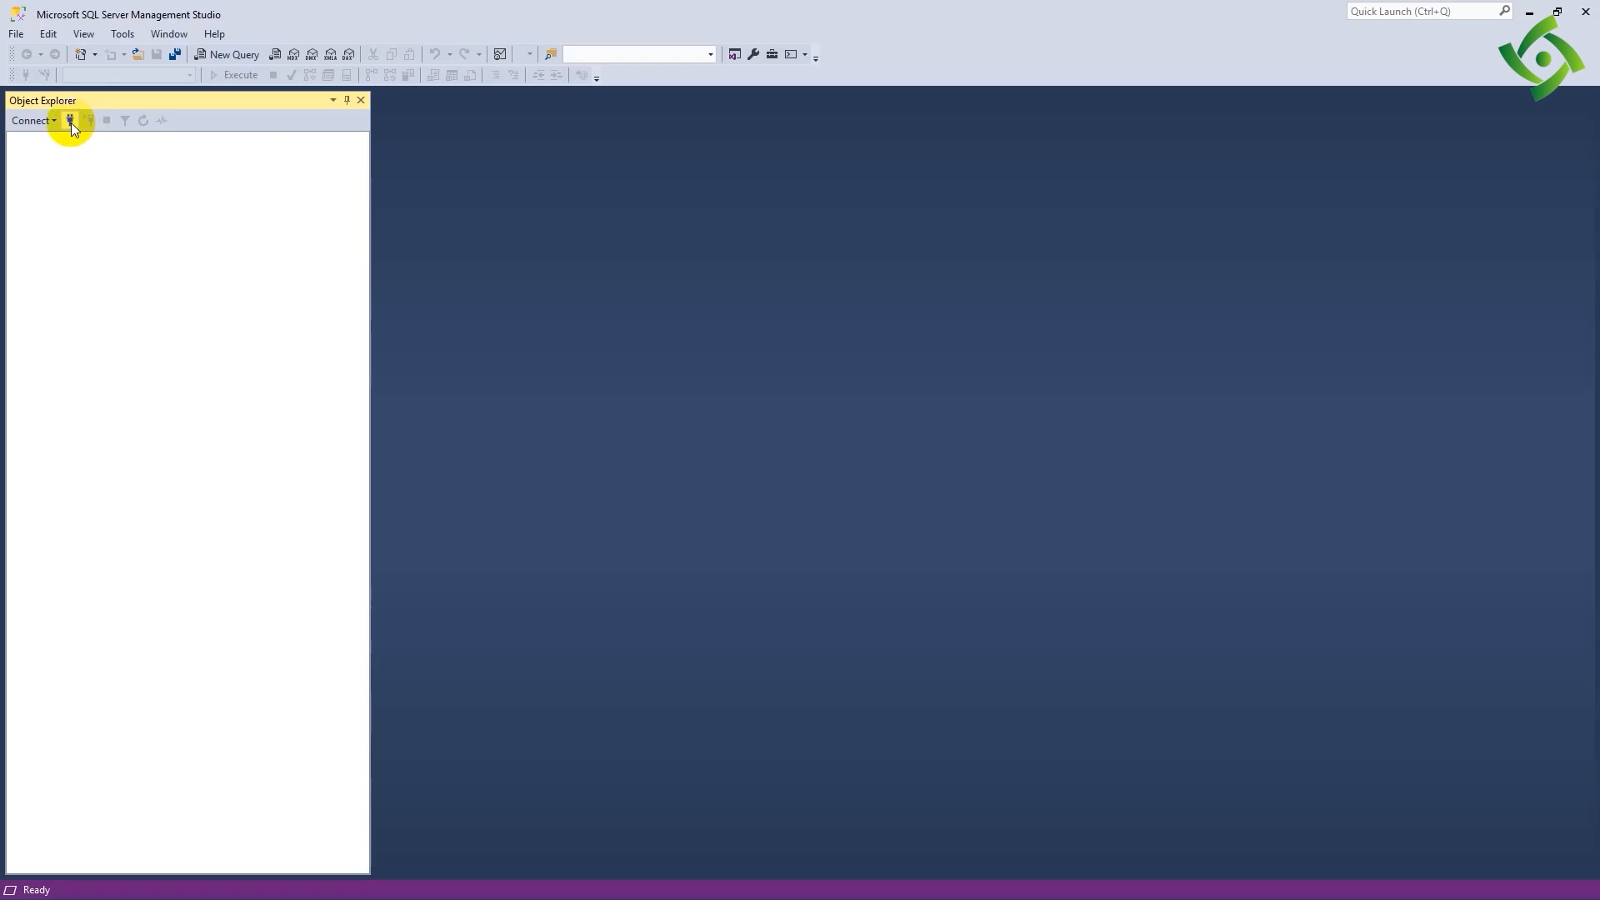
pyautogui.click(72, 123)
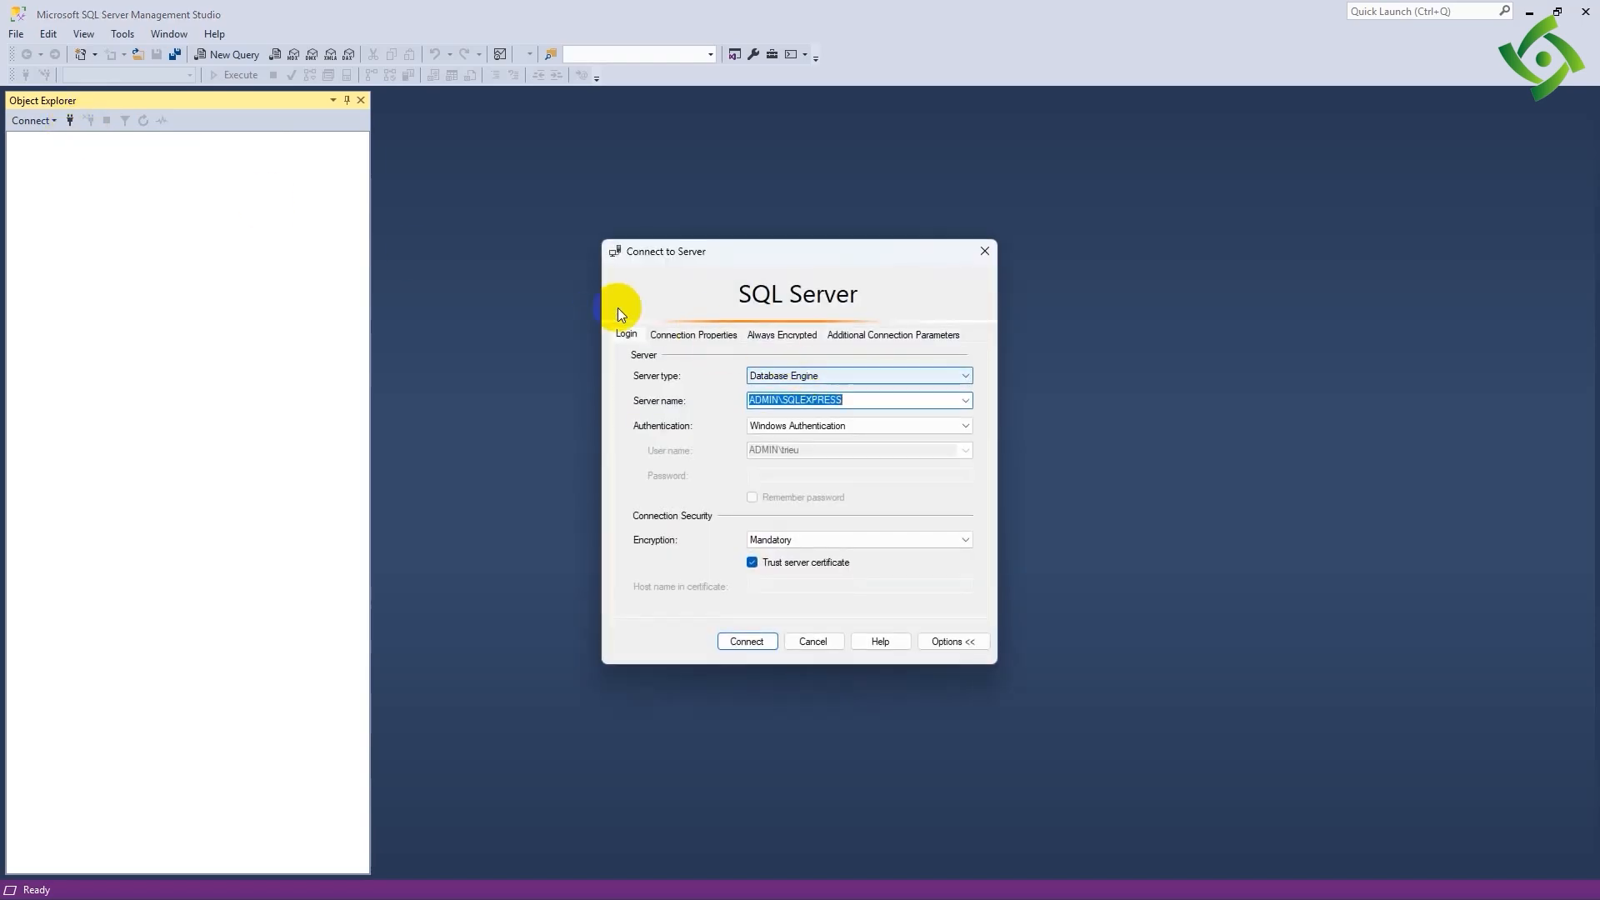
pyautogui.click(964, 401)
pyautogui.click(964, 401)
pyautogui.click(737, 636)
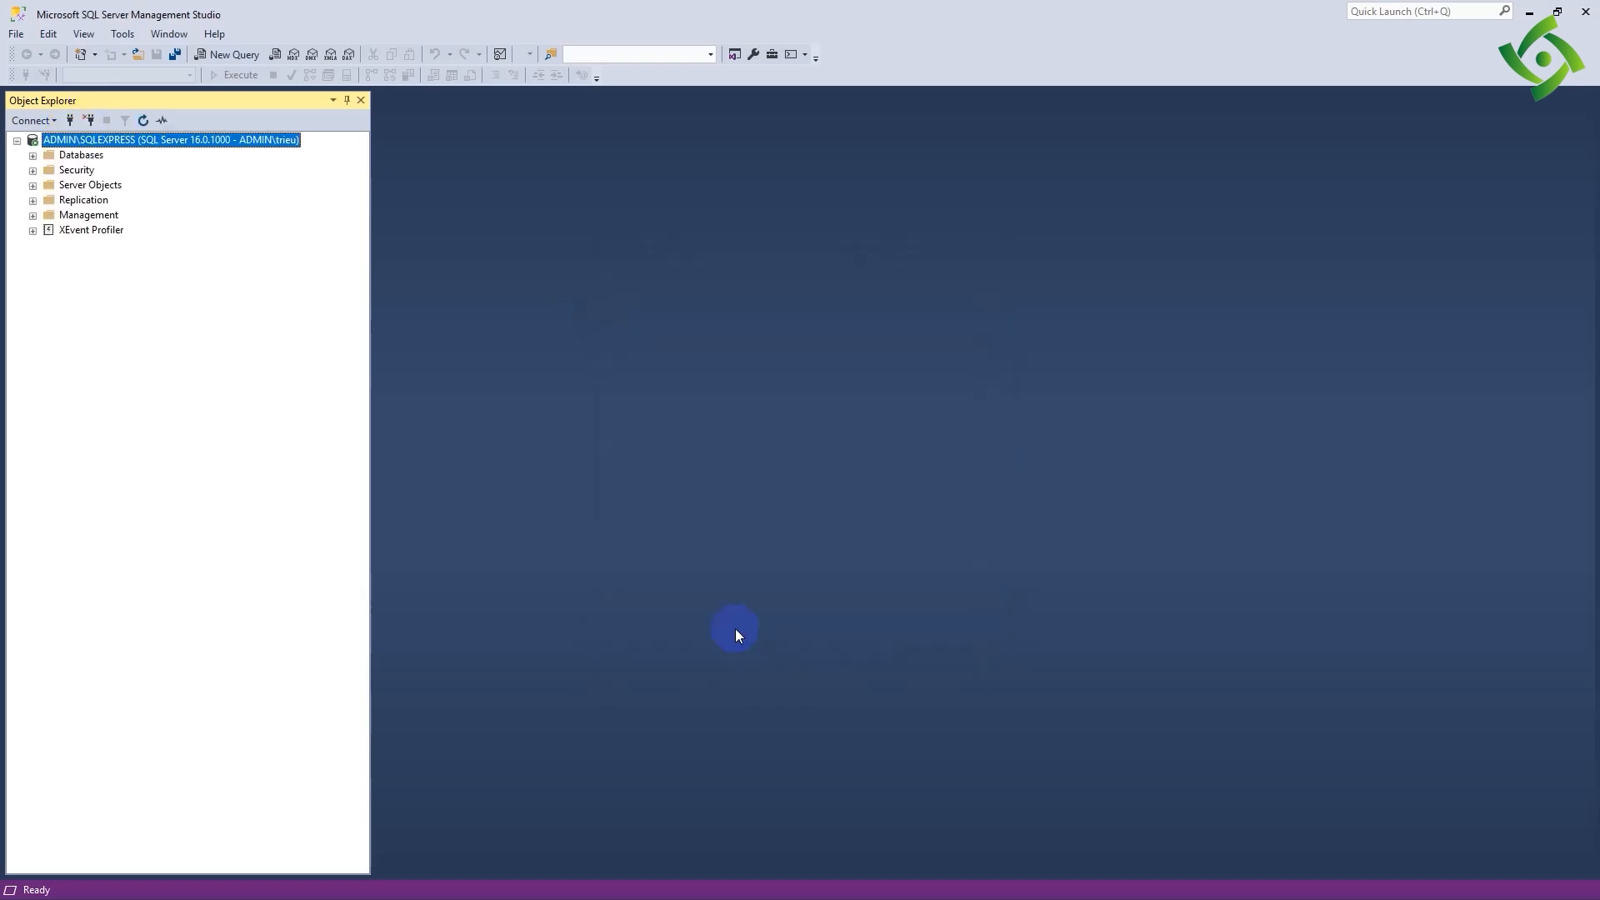
# - Start a new database in the server's Databases folder and try to create it with the name Test
pyautogui.doubleClick(71, 156)
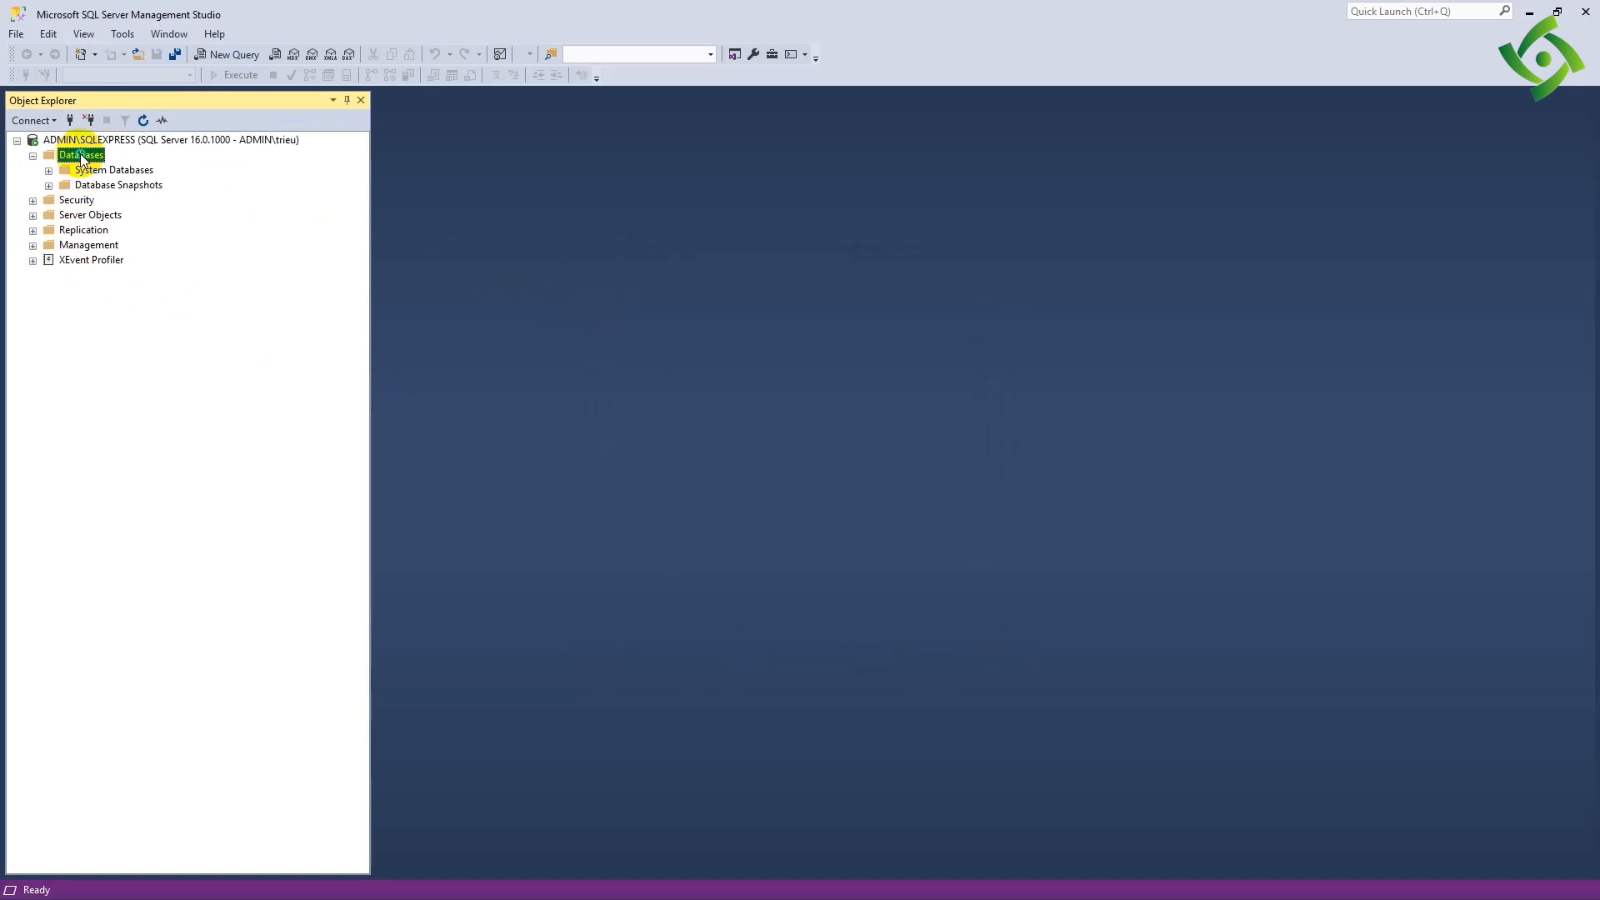
pyautogui.rightClick(94, 157)
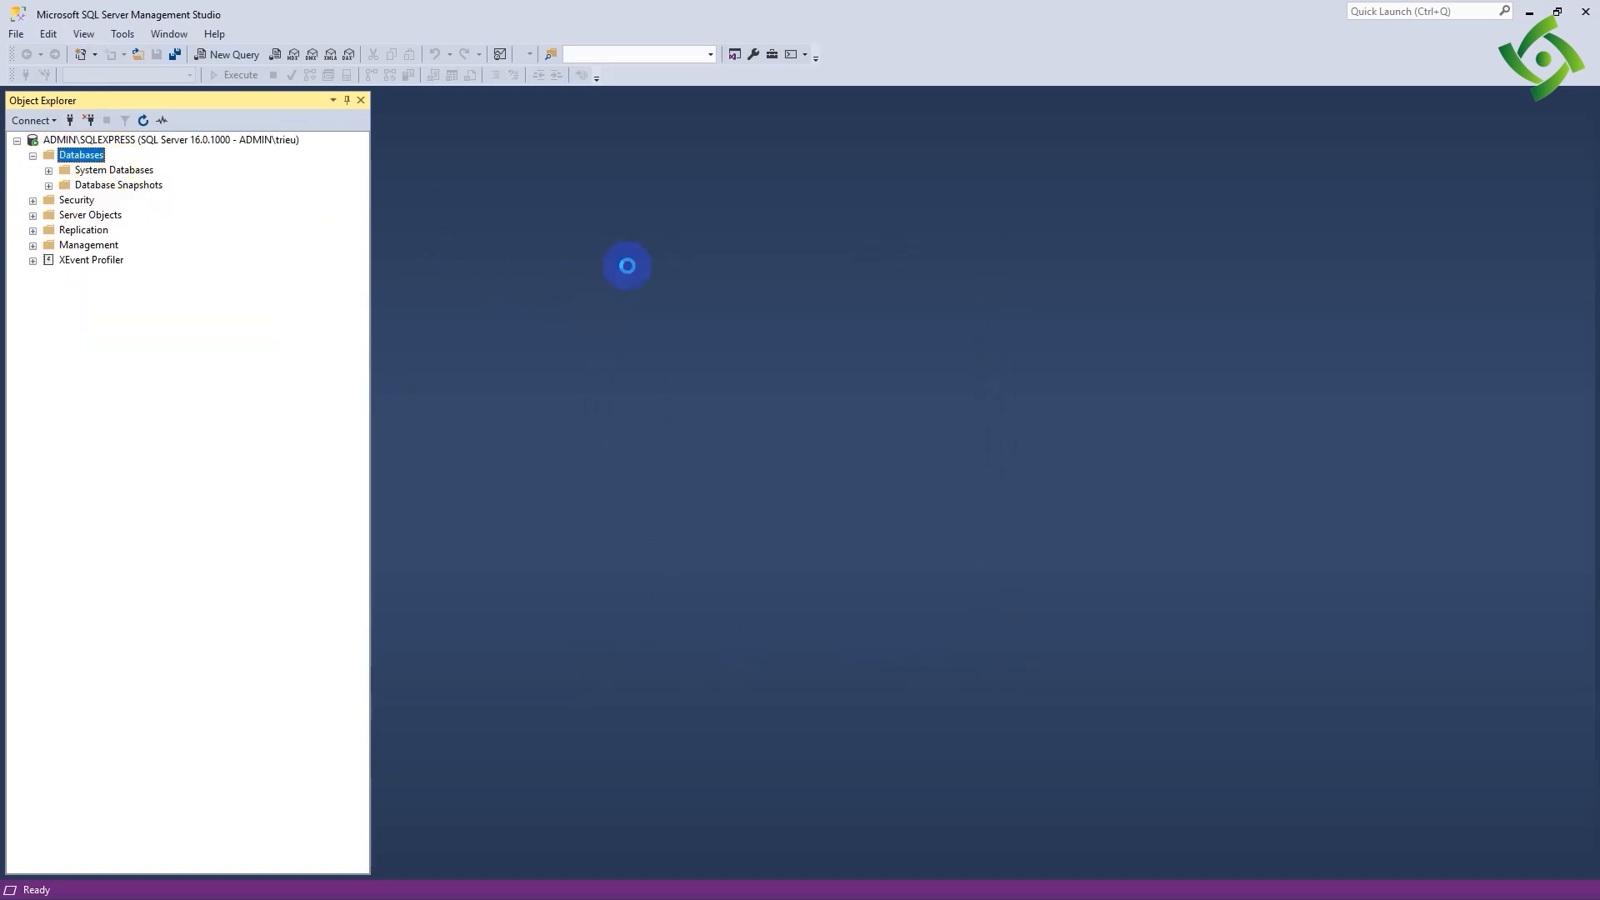
pyautogui.write('Test')
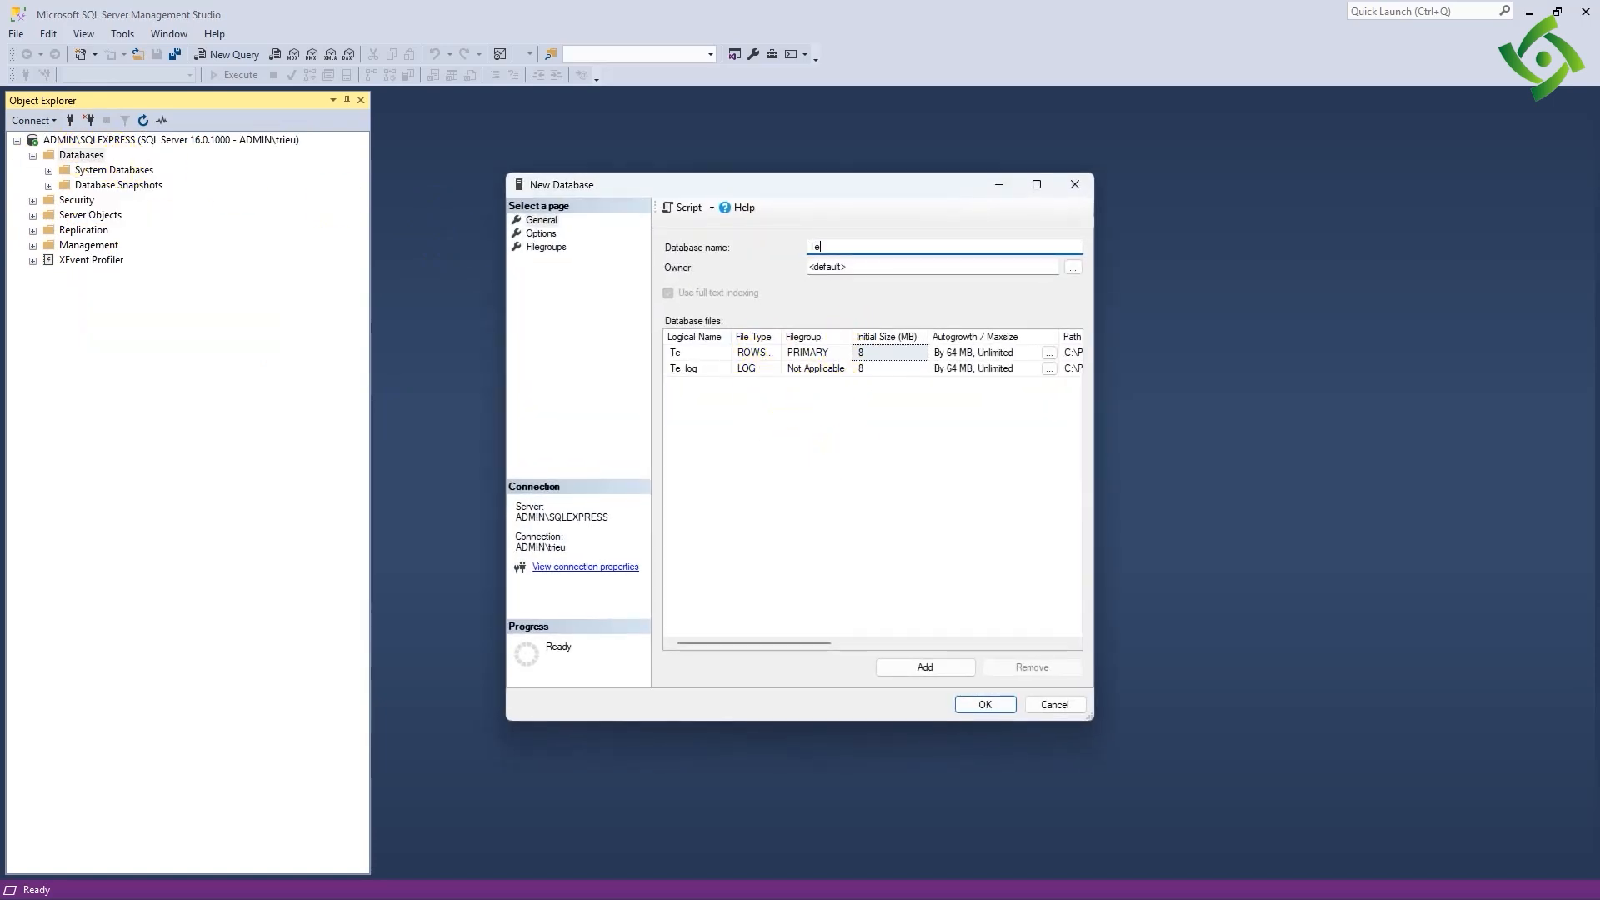
pyautogui.press('Return')
pyautogui.click(1007, 526)
# - Change the new database's name to Test1 and create it
pyautogui.click(849, 252)
pyautogui.press('BackSpace')
pyautogui.write('1')
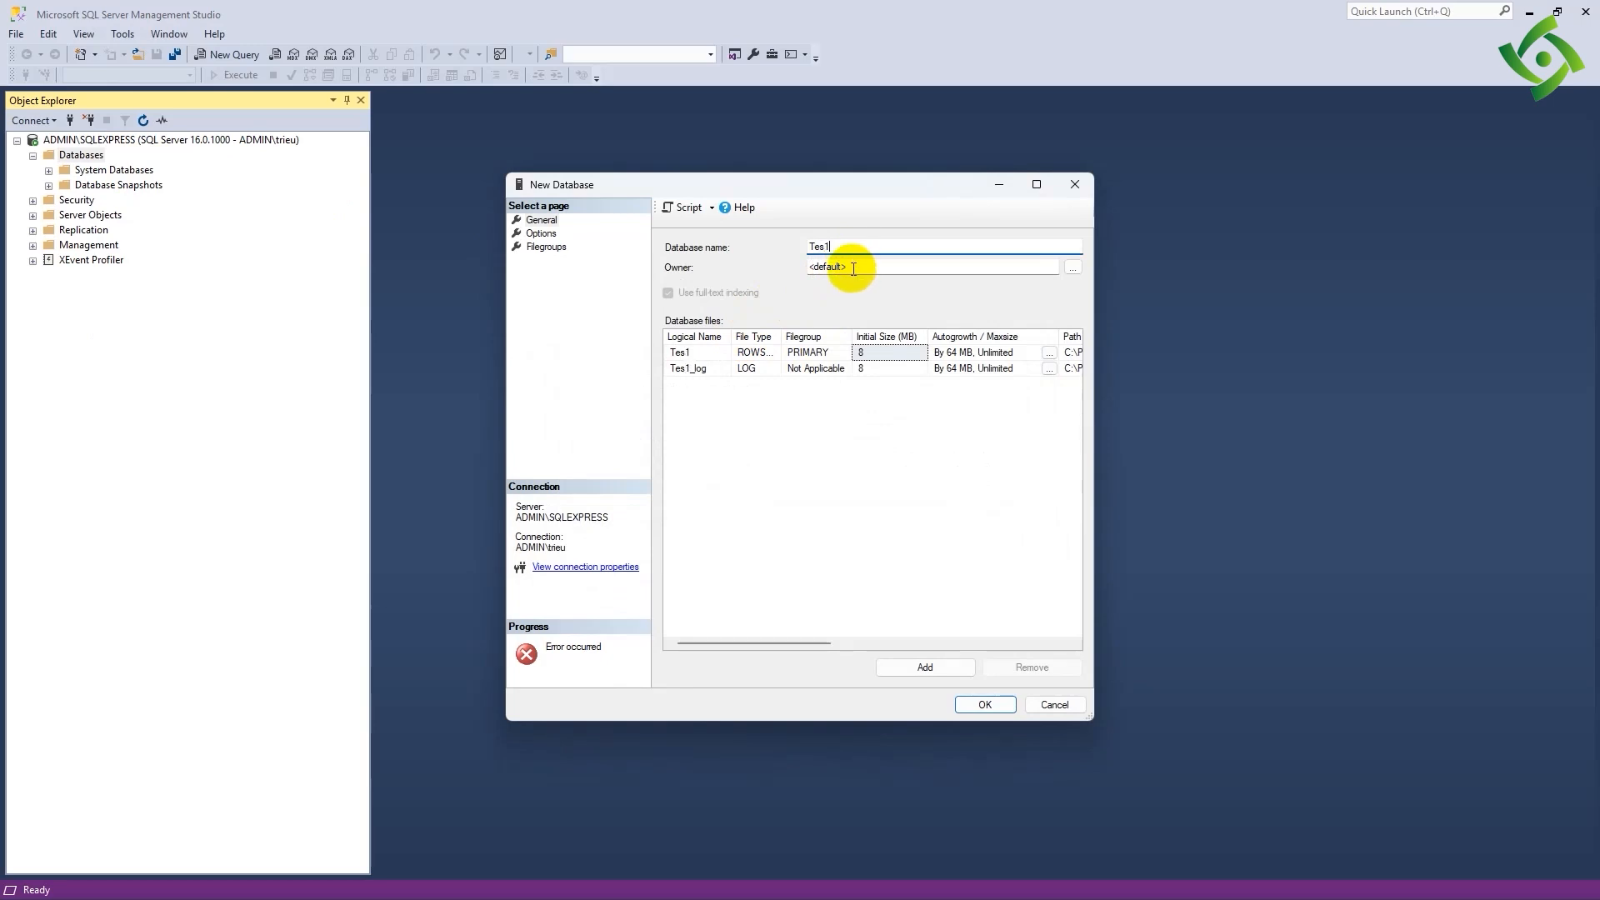
pyautogui.click(824, 247)
pyautogui.write('t')
pyautogui.click(973, 703)
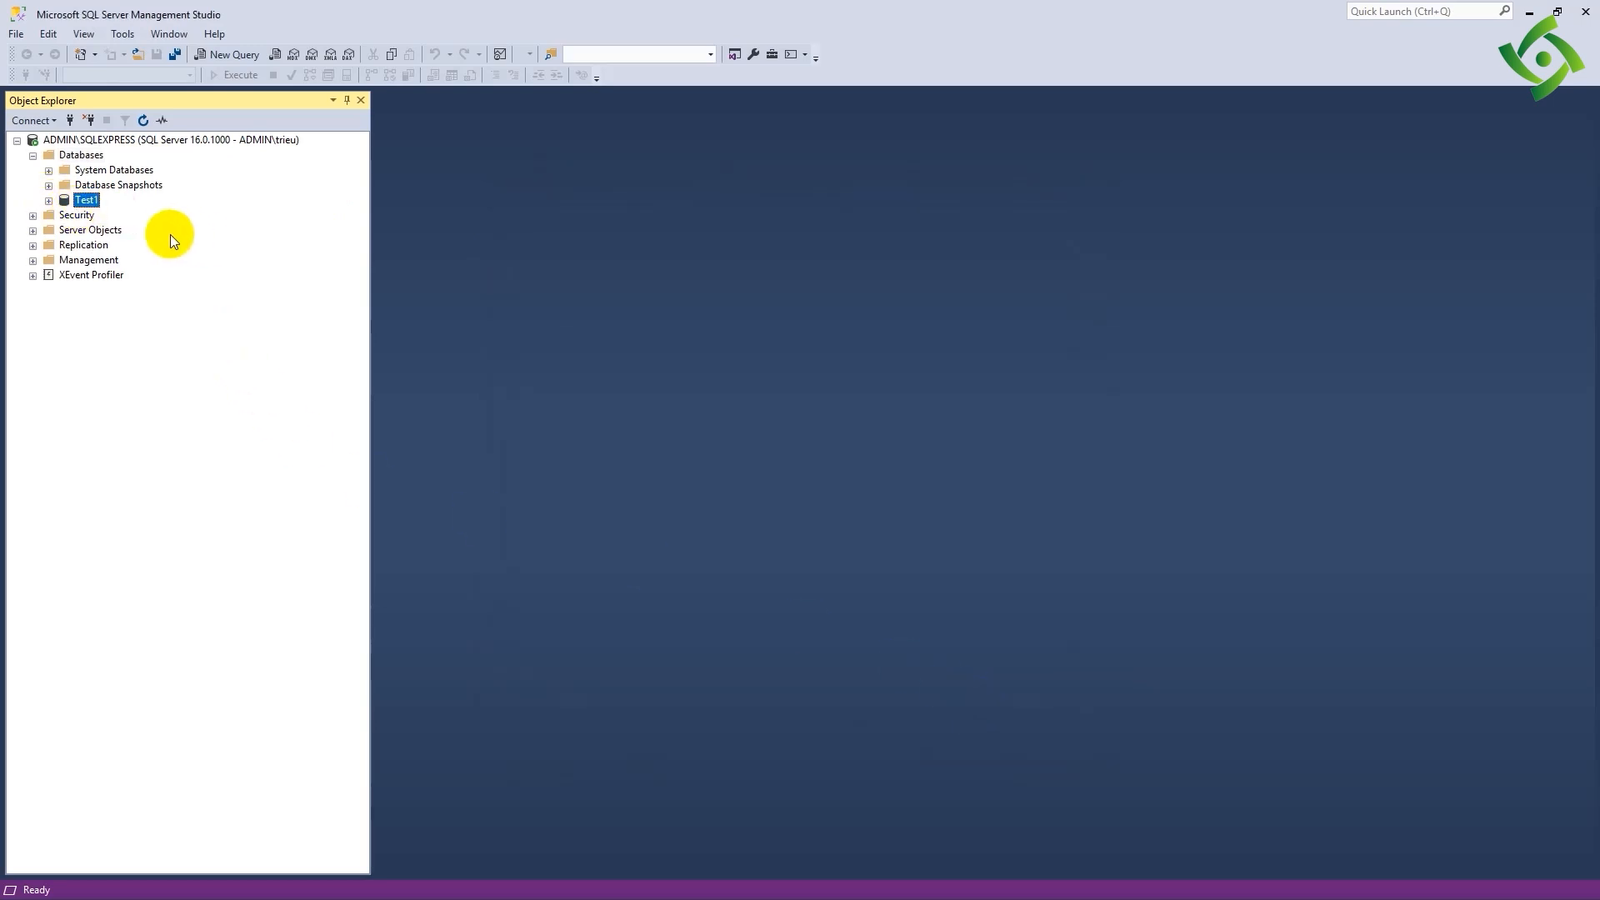
# - Design a new table in the Test1 database with an Id column of type int and a FullName column of type nvarchar(50)
pyautogui.doubleClick(67, 200)
pyautogui.rightClick(101, 231)
pyautogui.moveTo(108, 239)
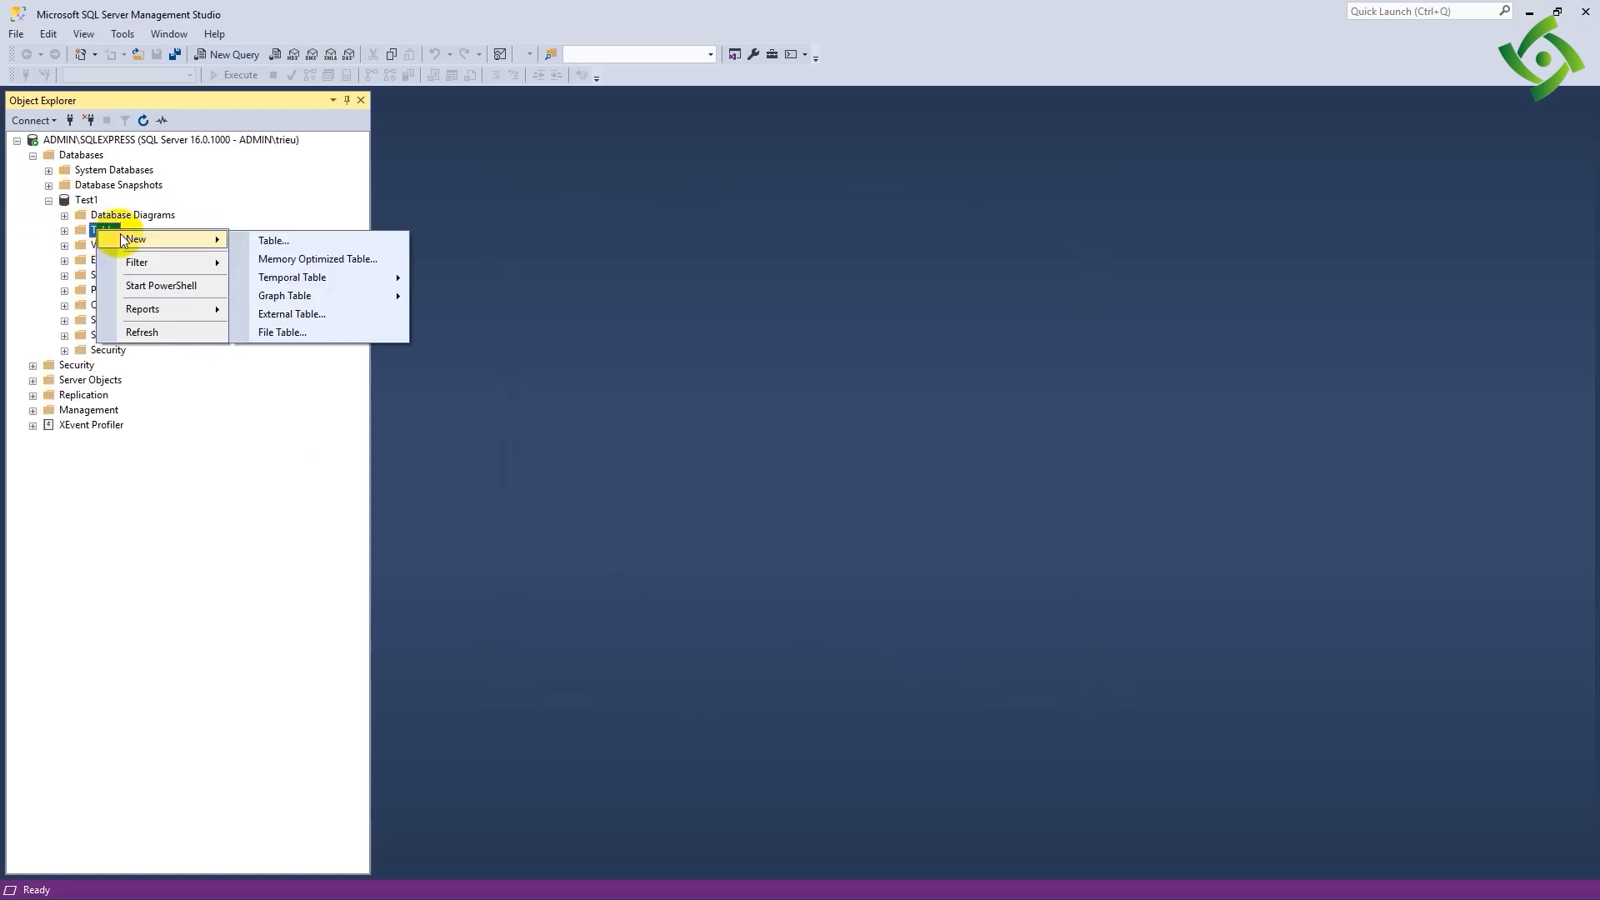
pyautogui.click(251, 241)
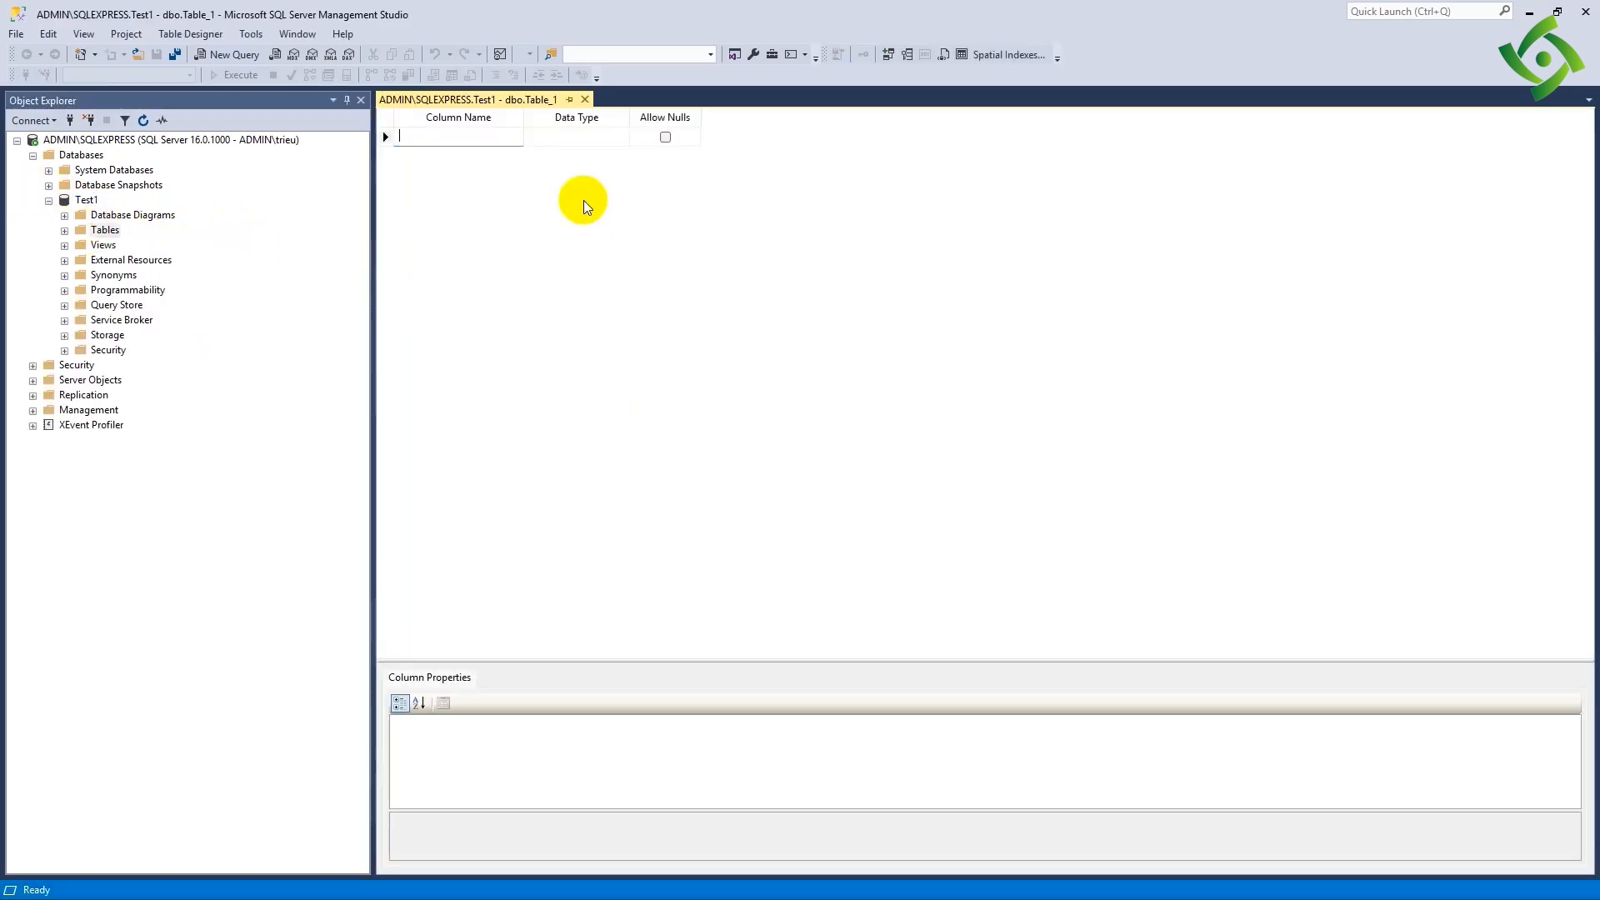
pyautogui.write('Id')
pyautogui.click(547, 135)
pyautogui.write('int')
pyautogui.click(487, 159)
pyautogui.write('FullName')
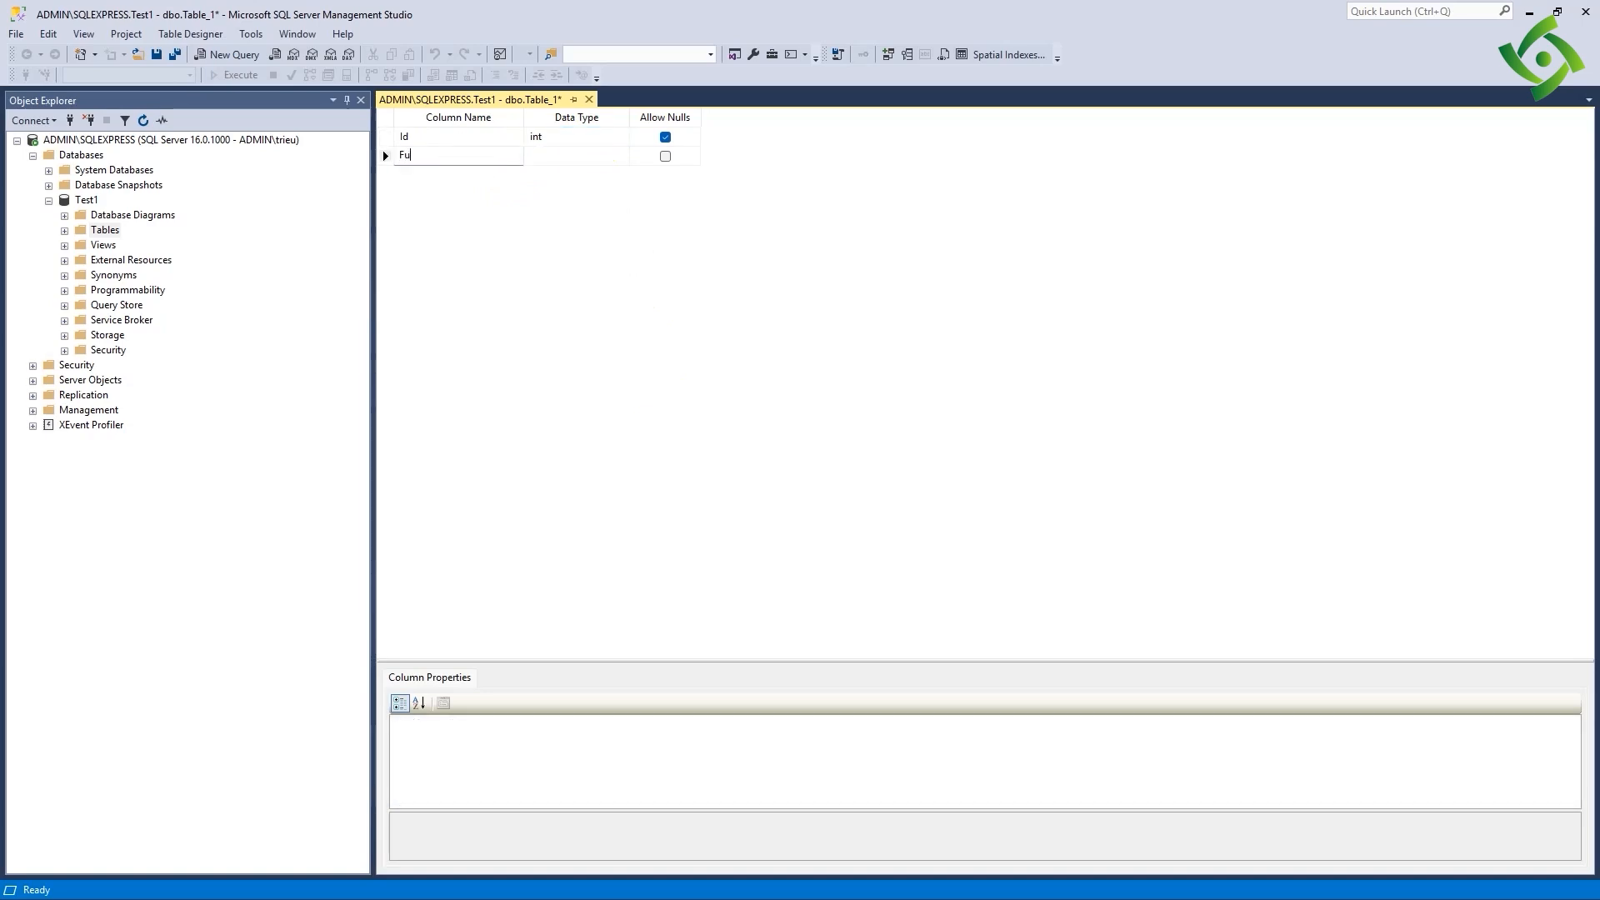
pyautogui.click(567, 153)
pyautogui.write('nvarchar(50)')
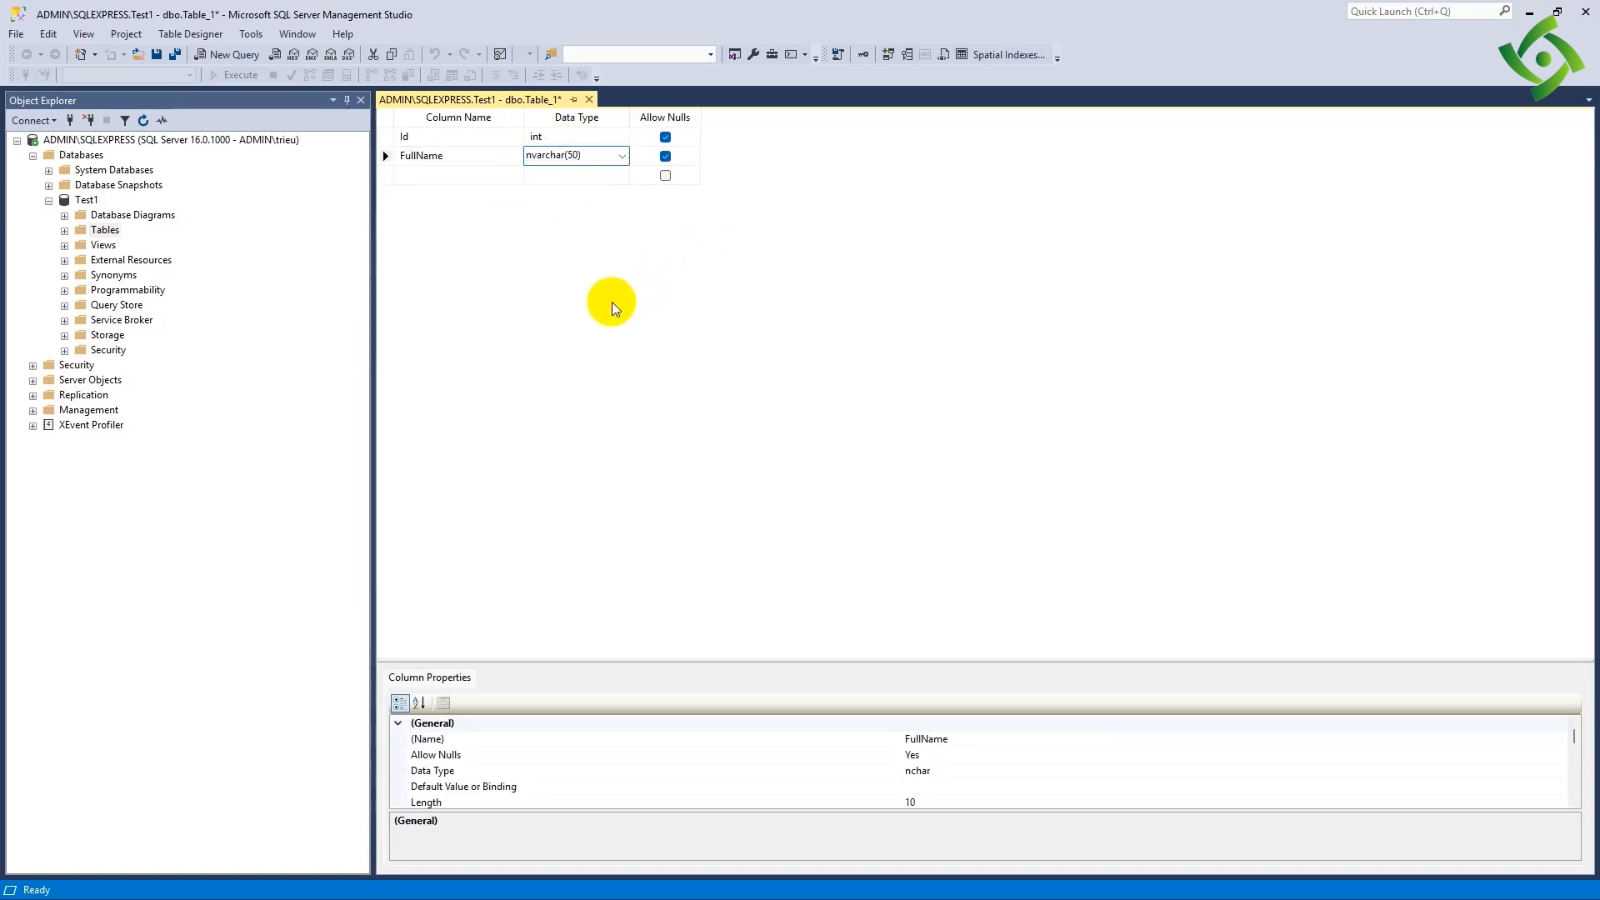
# - Save the new table in Test1 under the name Students
pyautogui.hotkey('ctrl', 's')
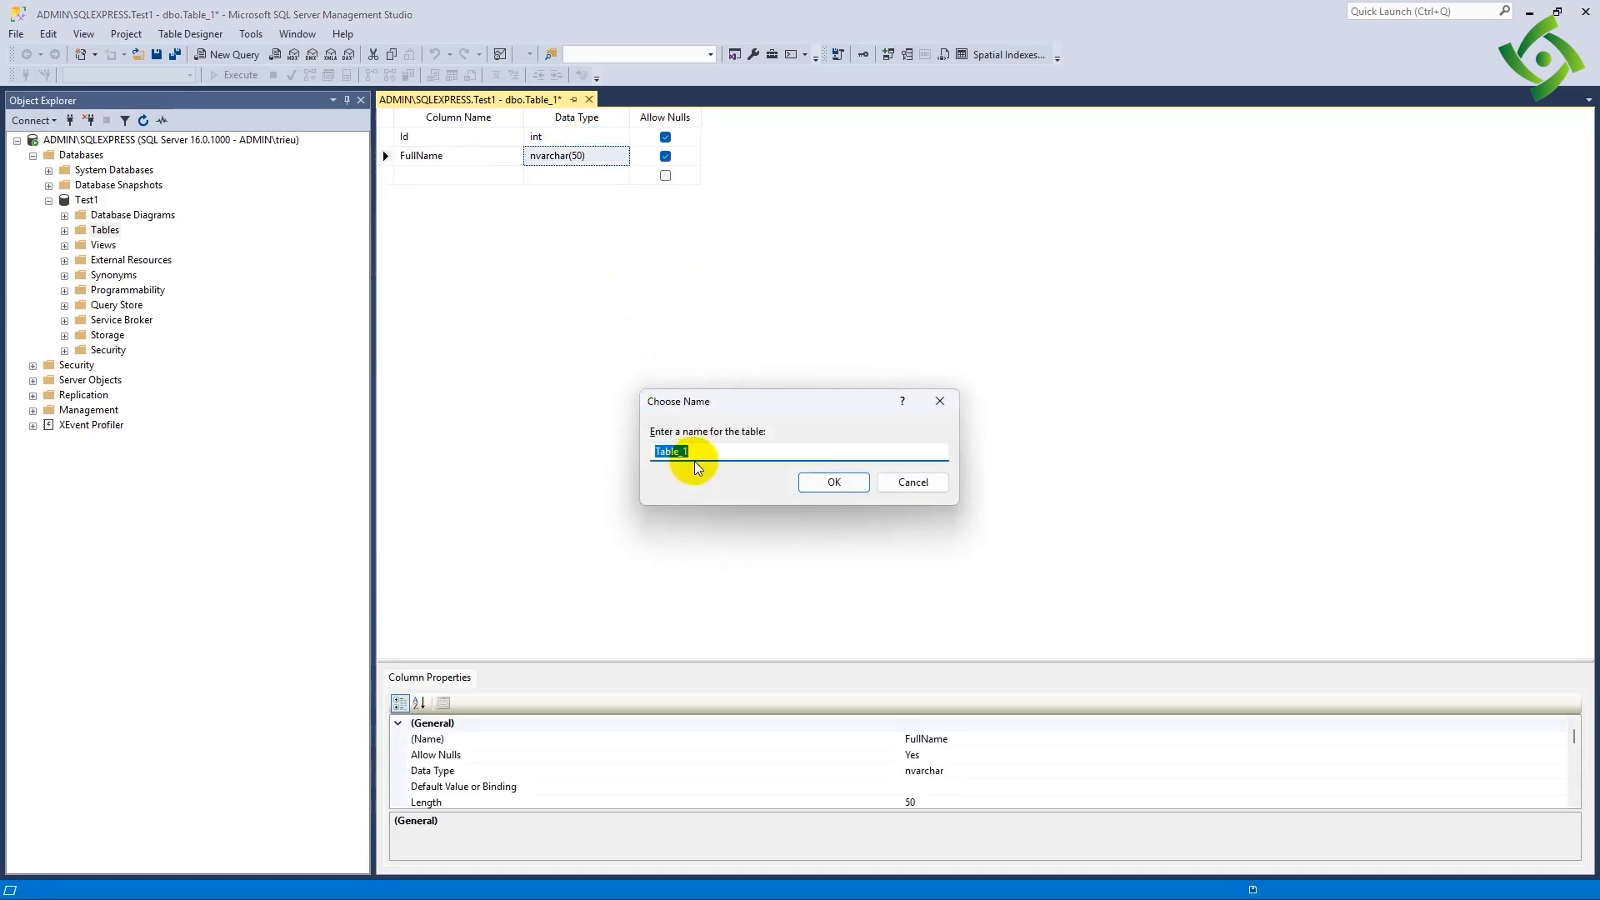
pyautogui.write('Students')
pyautogui.click(834, 481)
# - Refresh and expand the Tables folder of Test1 to check the dbo.Students table, and collapse the Databases folder
pyautogui.click(105, 230)
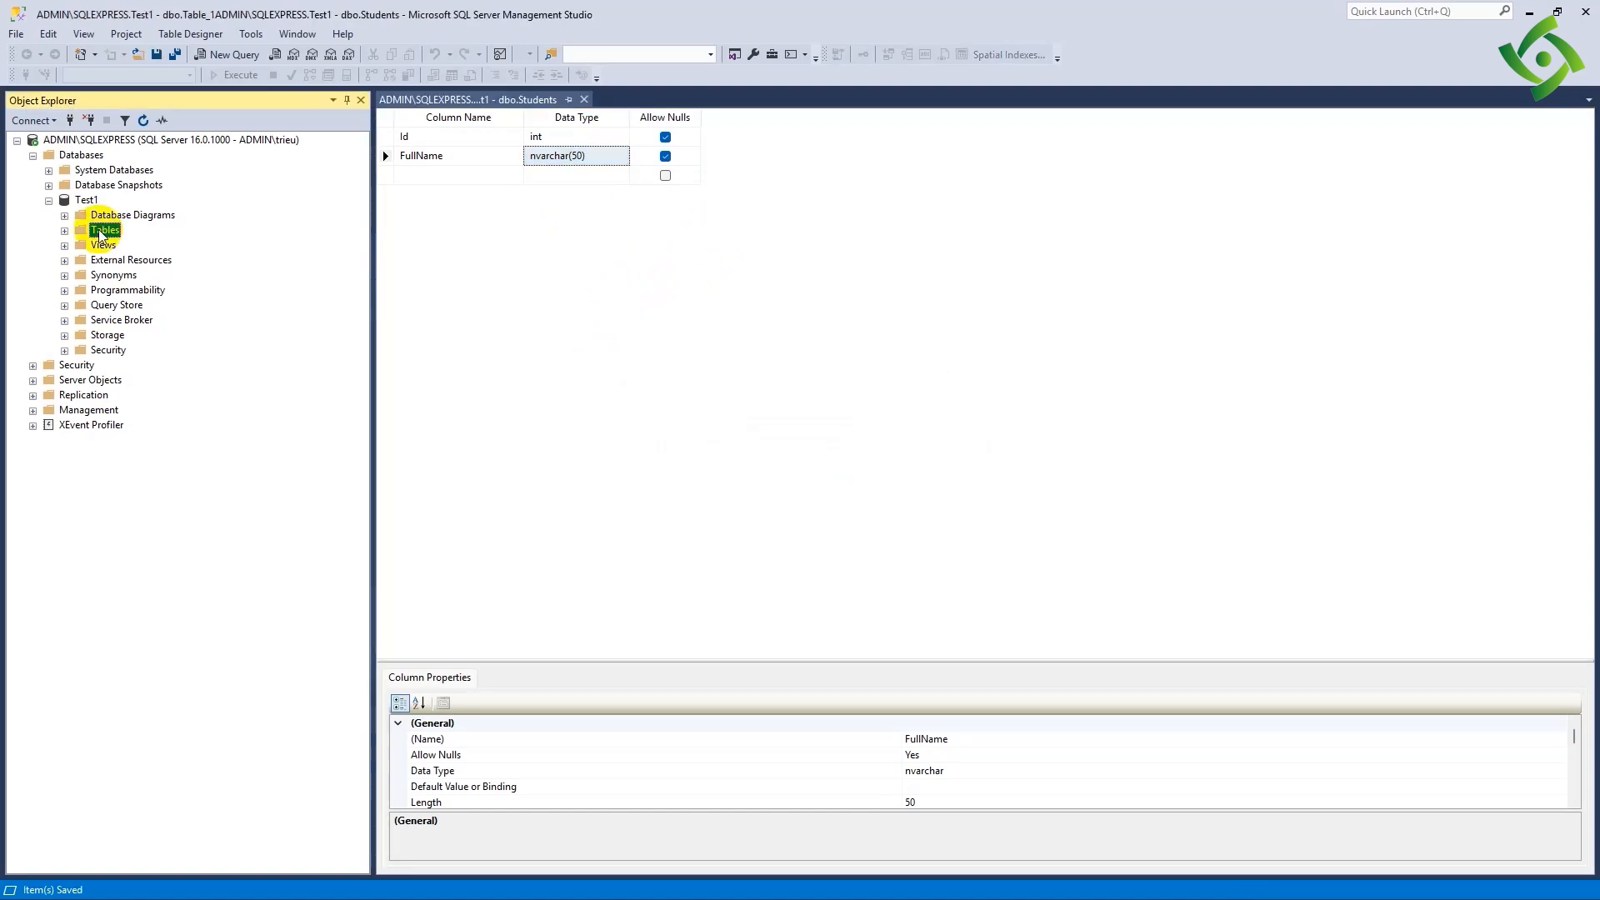
pyautogui.rightClick(100, 234)
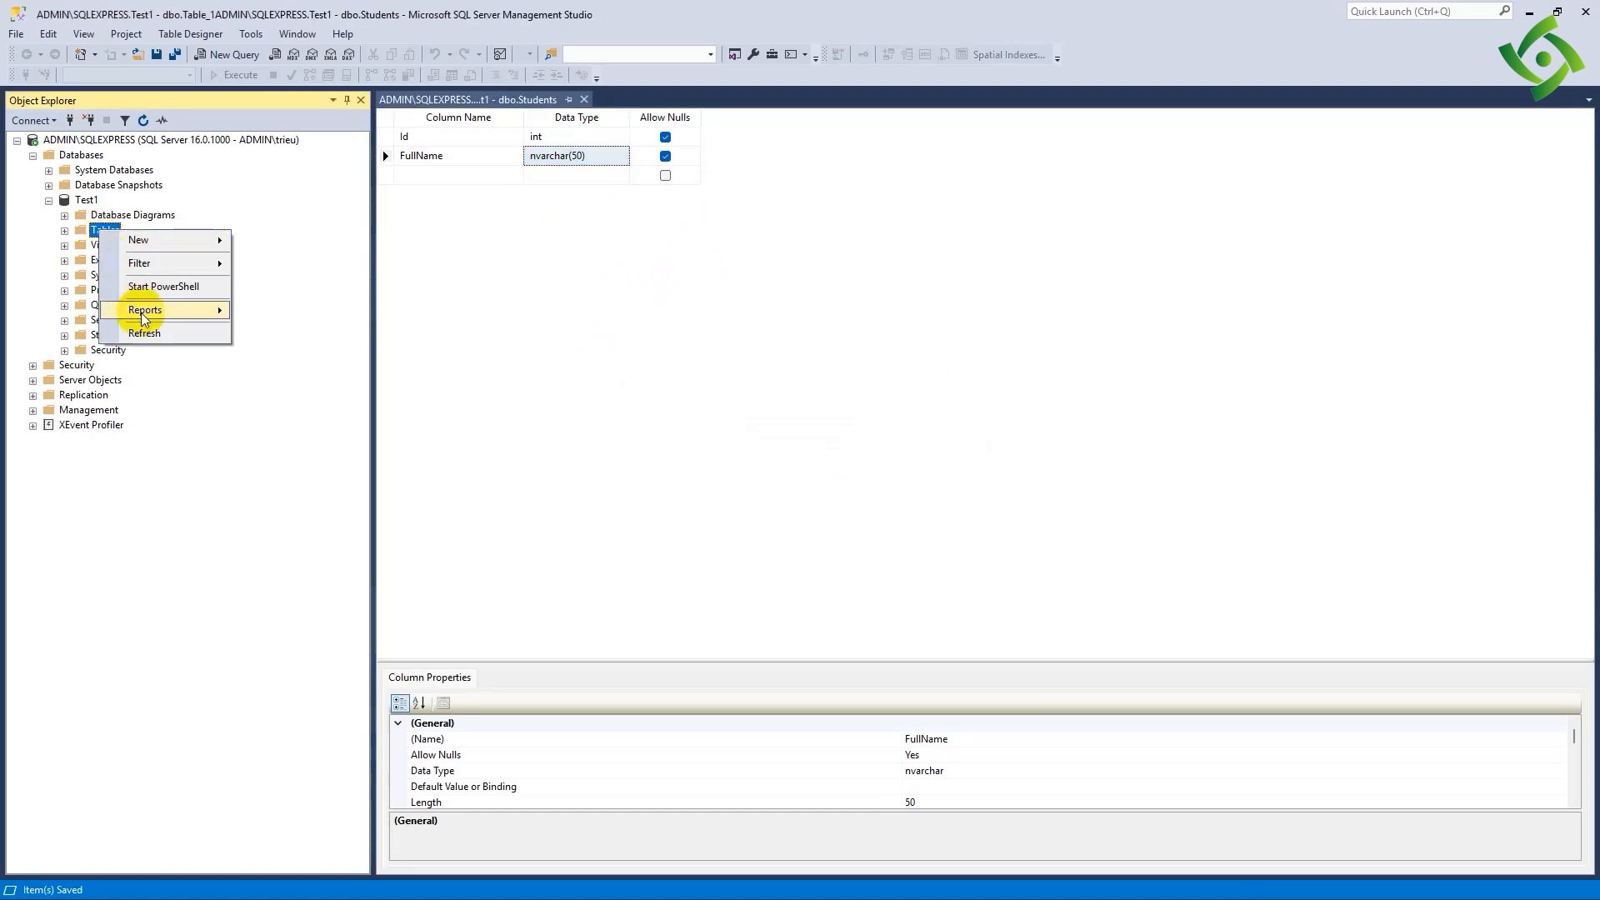
pyautogui.click(144, 122)
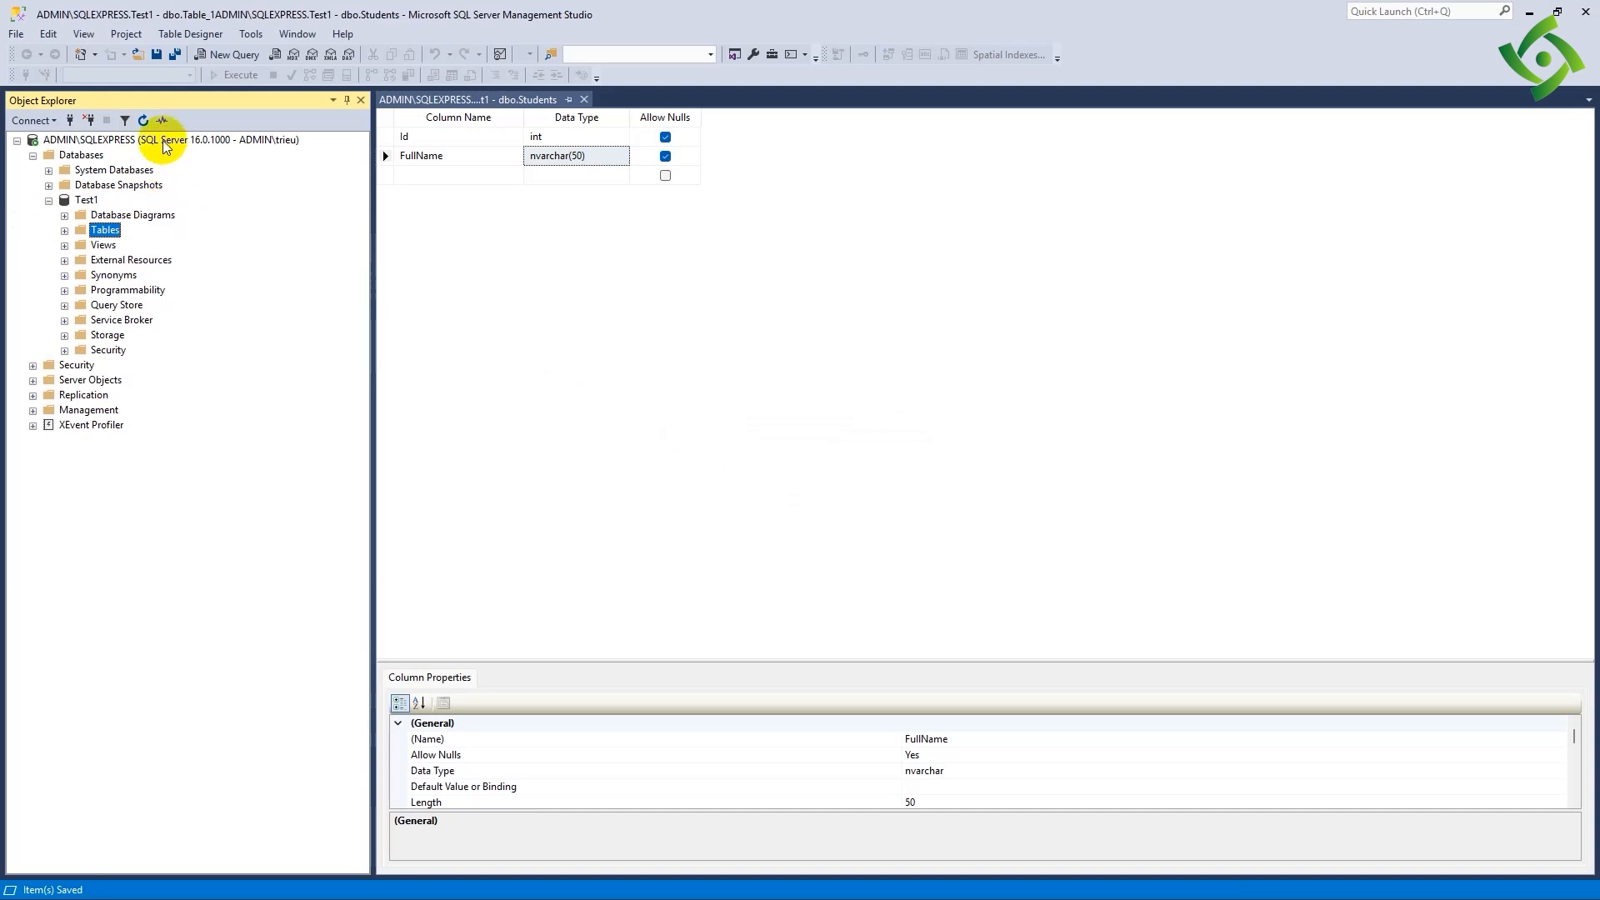
pyautogui.click(64, 231)
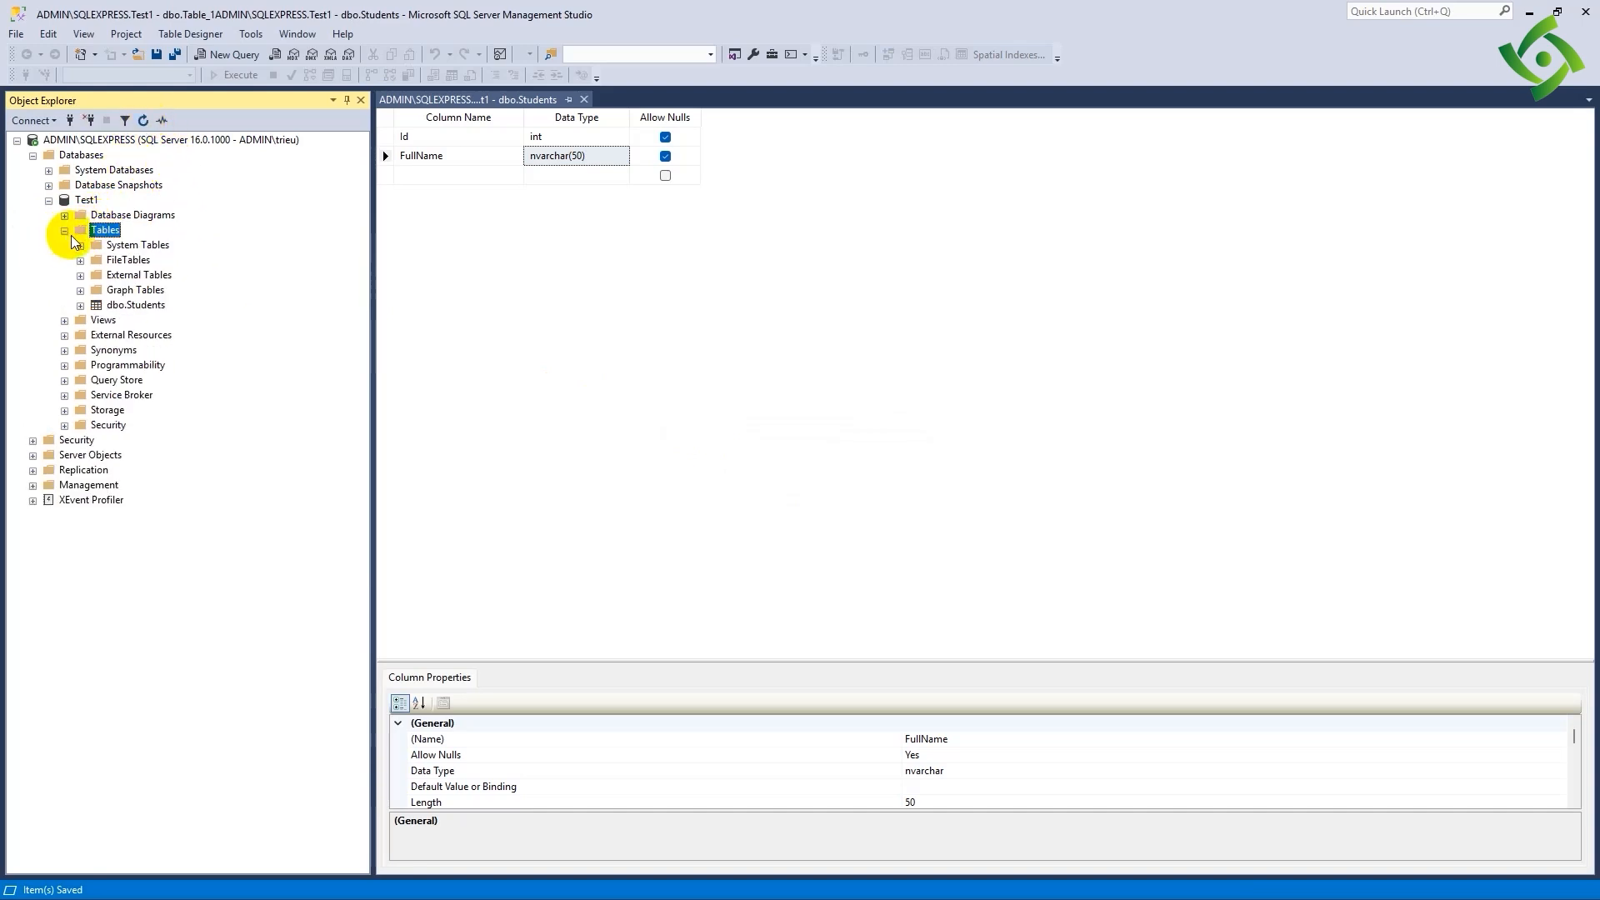
pyautogui.click(137, 305)
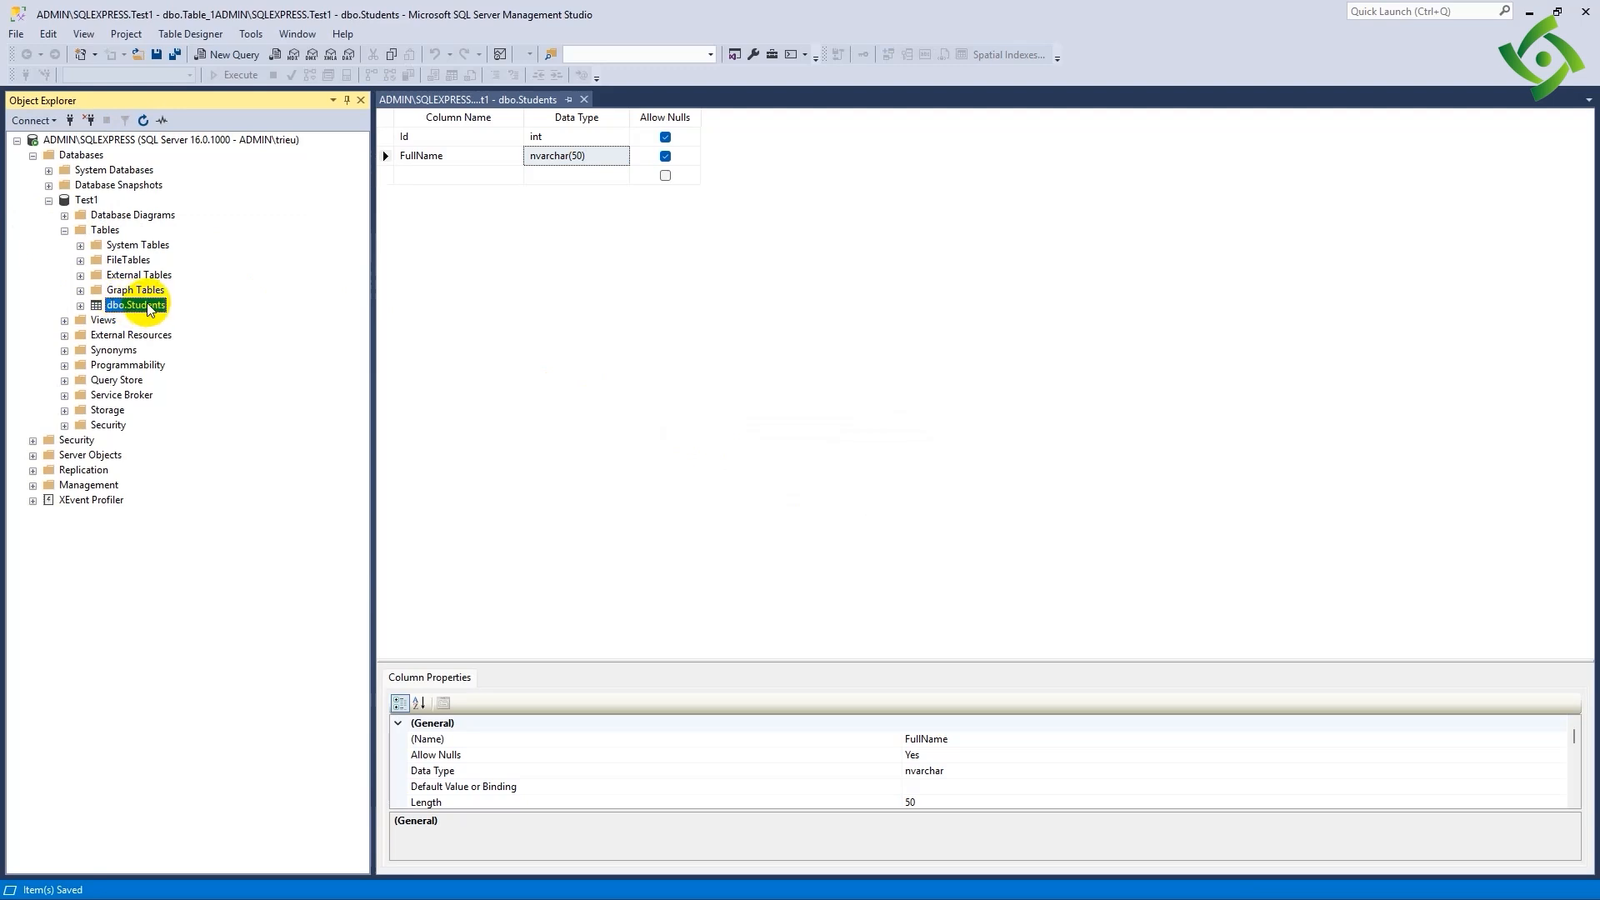
pyautogui.click(33, 155)
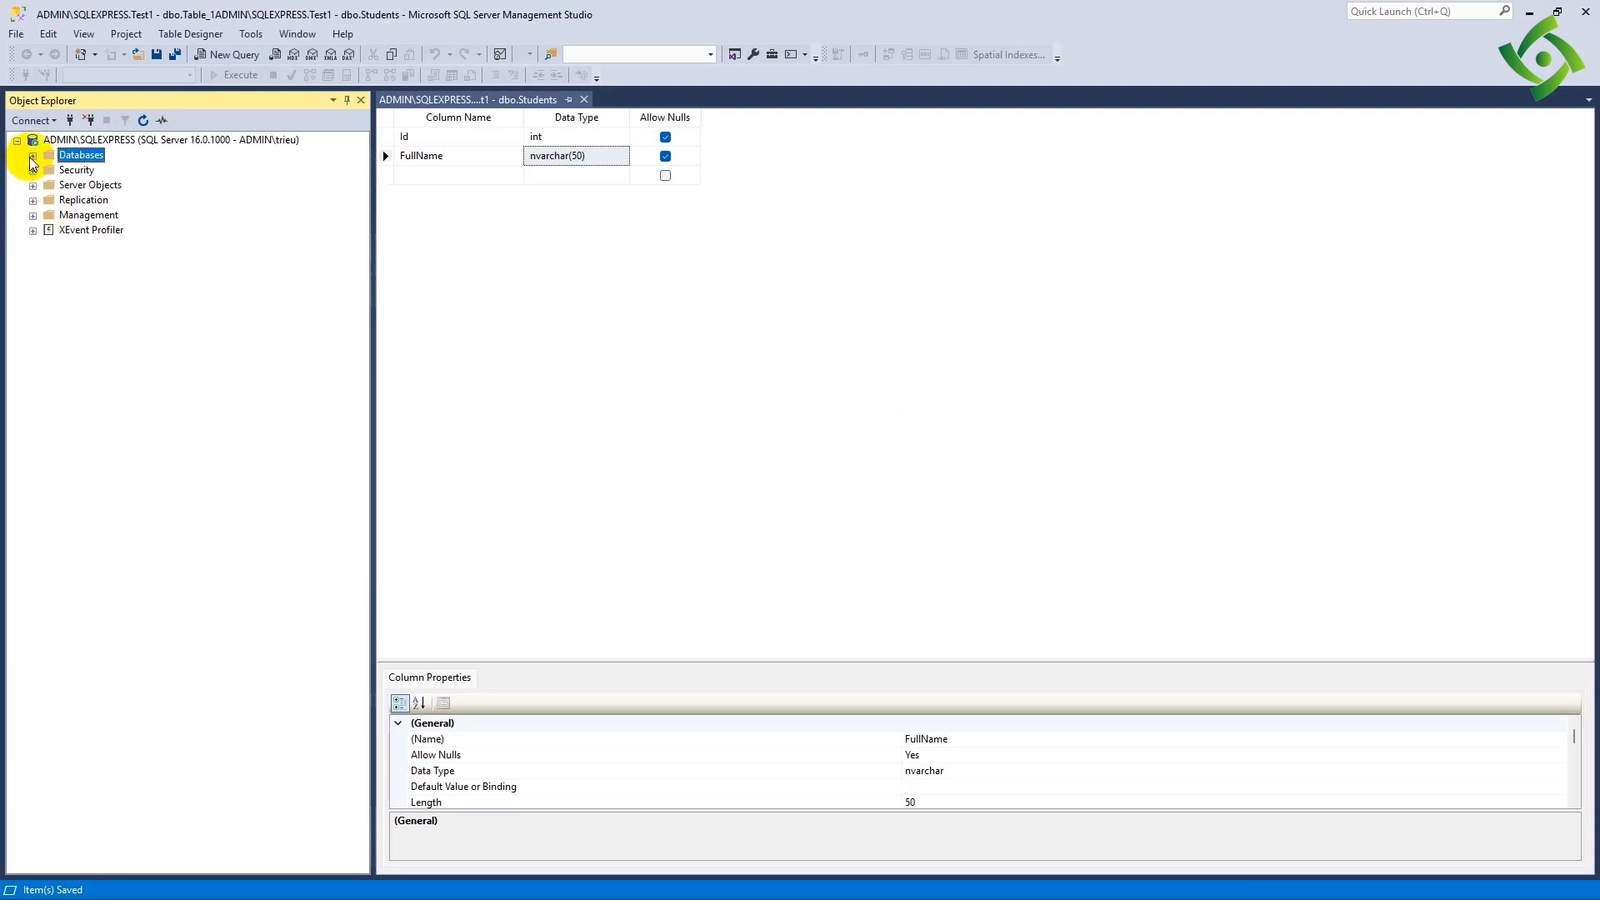
pyautogui.click(676, 463)
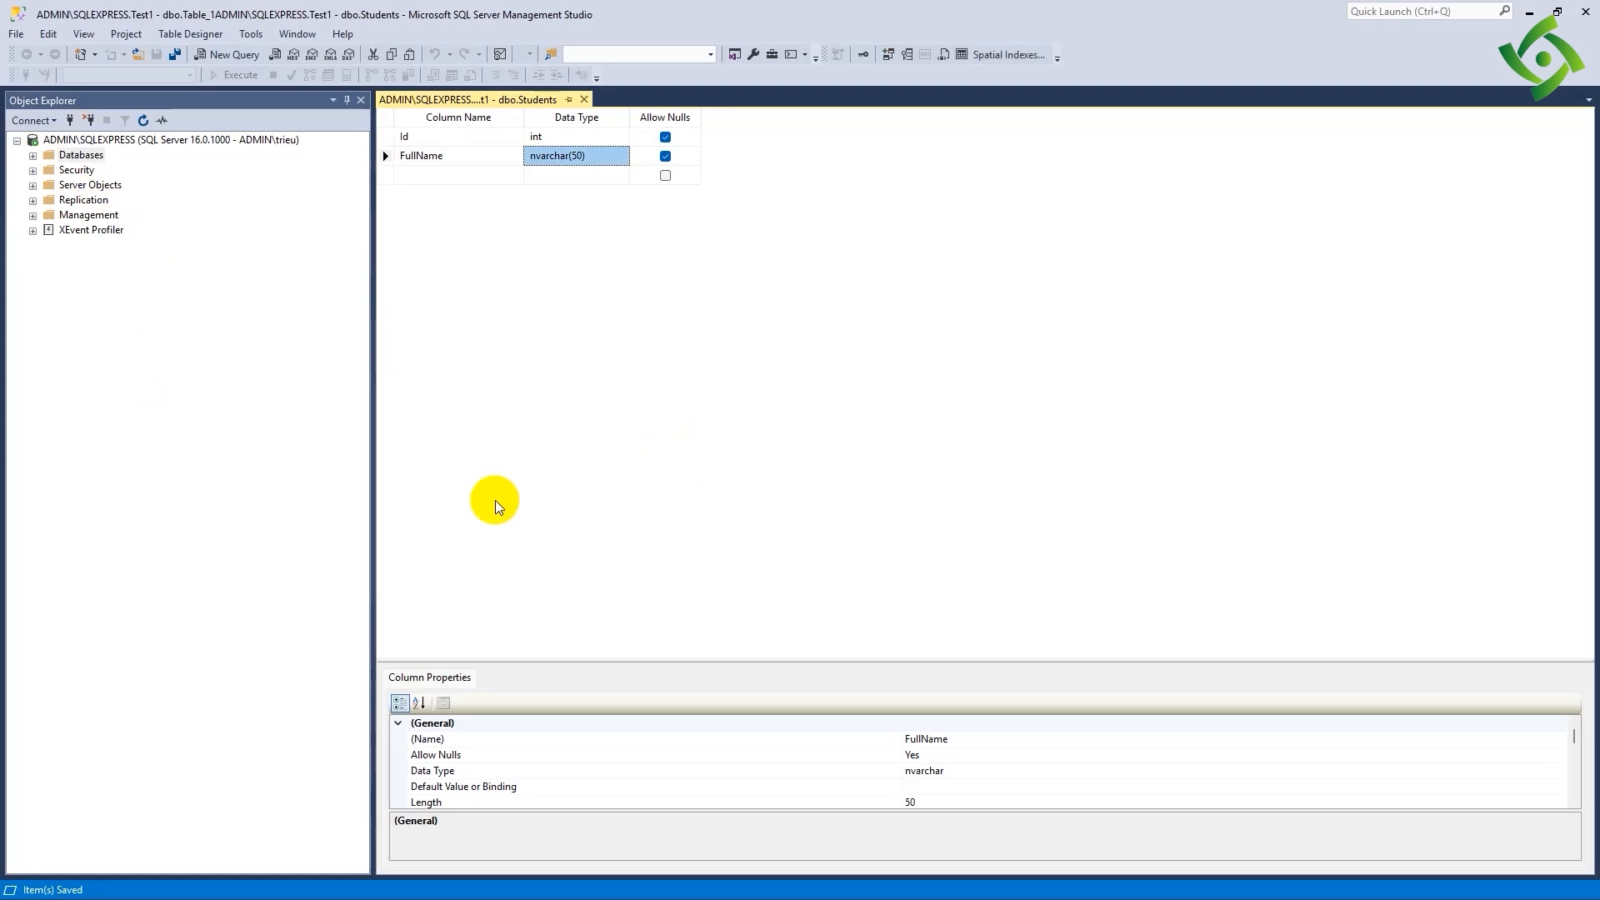